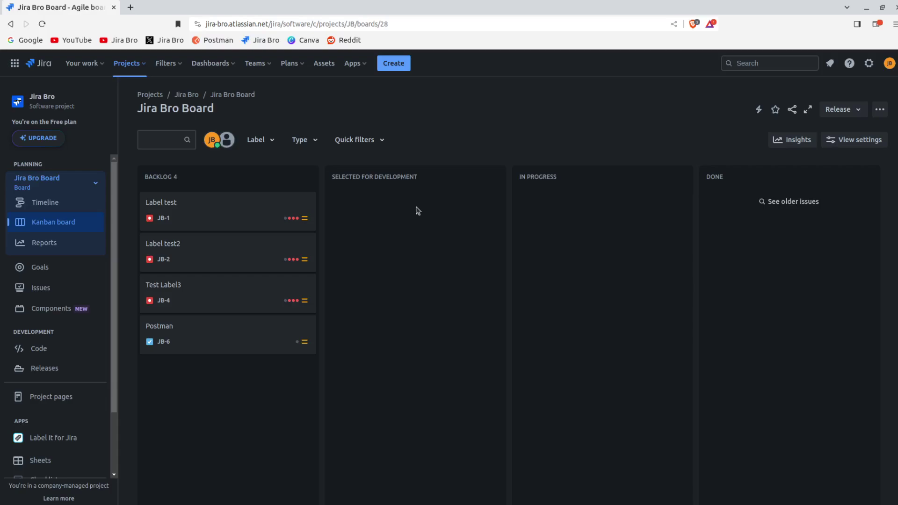
- Go to the list of all dashboards and start creating a new dashboard
{"action": "left_click", "coordinate": [230, 69]}
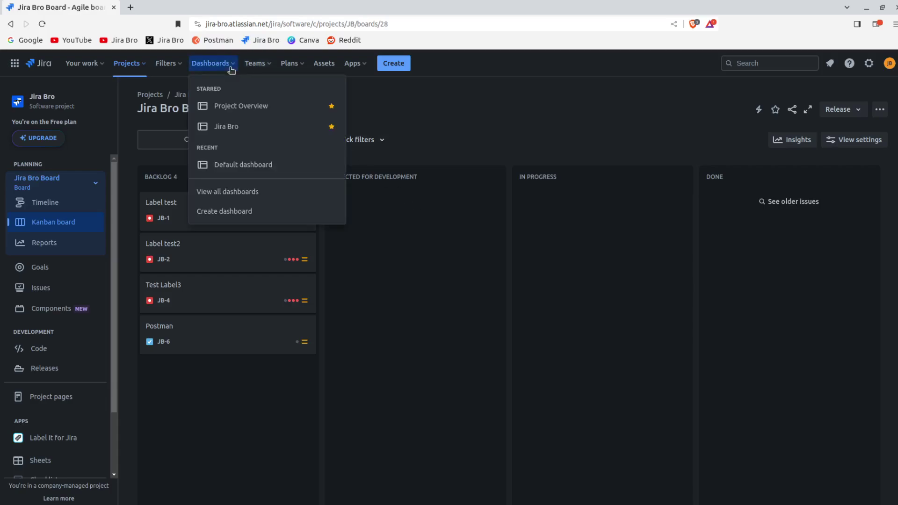
{"action": "left_click", "coordinate": [243, 191]}
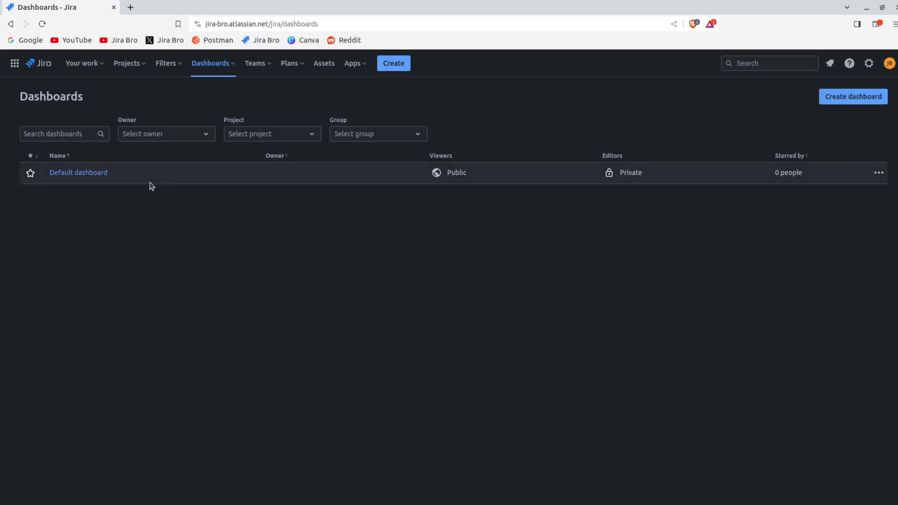
{"action": "left_click", "coordinate": [829, 101]}
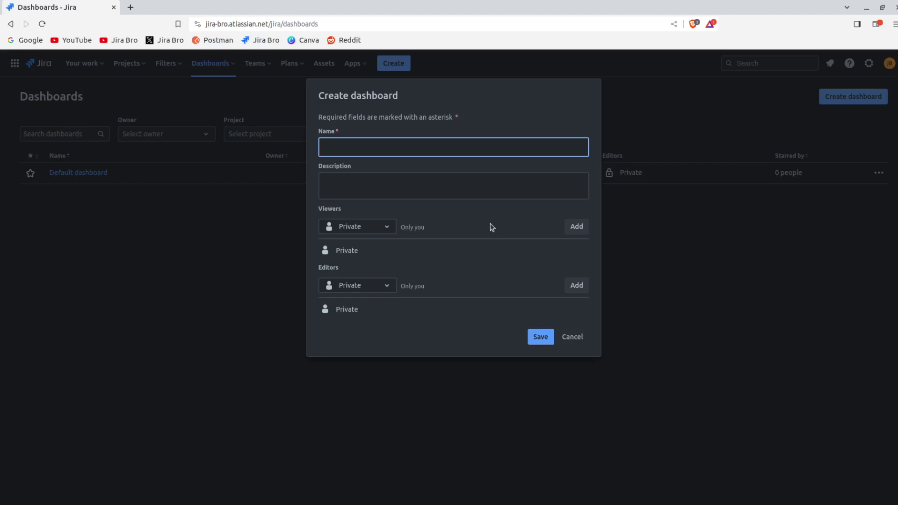
- Try project-based viewer access with the Jira Bro project, restore viewers to Private, and check the editor access options
{"action": "left_click", "coordinate": [388, 232]}
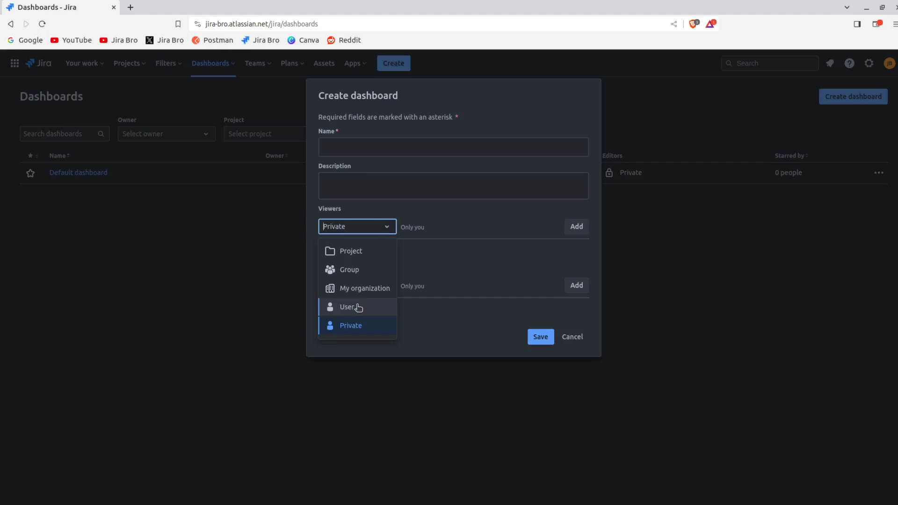
{"action": "left_click", "coordinate": [361, 254]}
{"action": "left_click", "coordinate": [429, 229]}
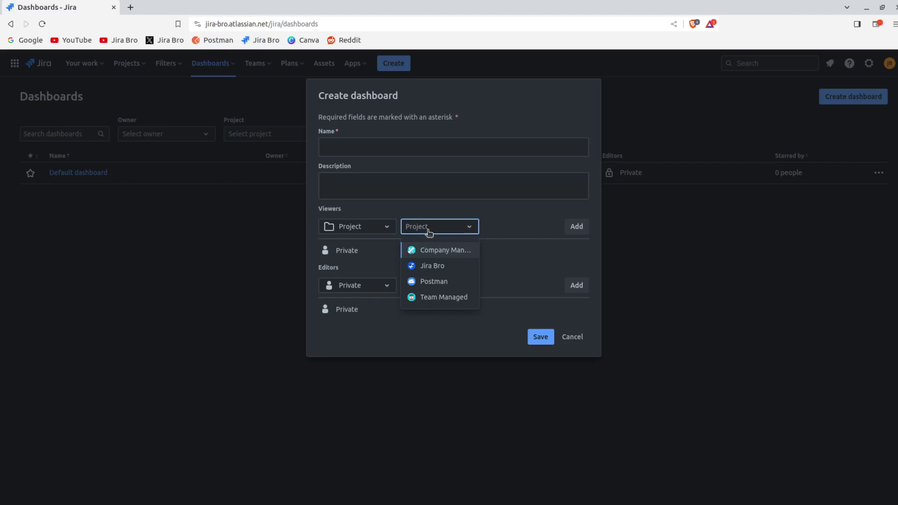
{"action": "left_click", "coordinate": [426, 268]}
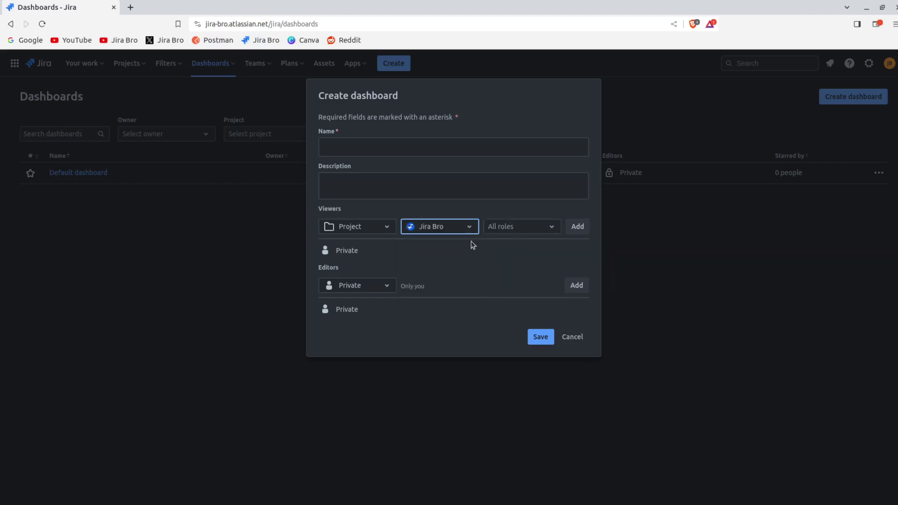
{"action": "left_click", "coordinate": [512, 230]}
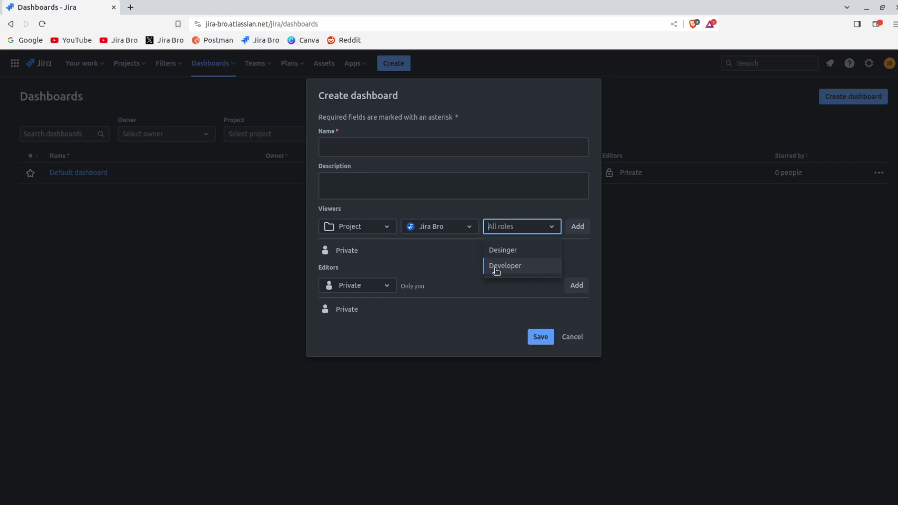
{"action": "left_click", "coordinate": [341, 226]}
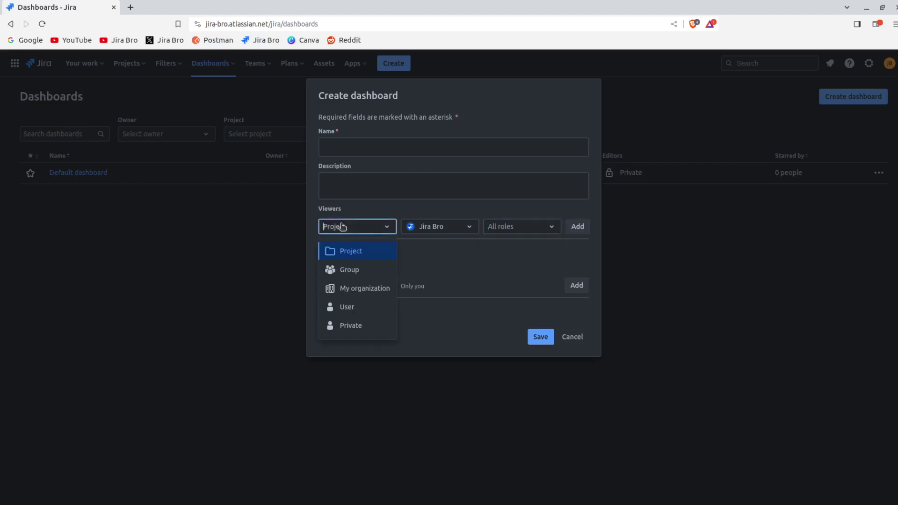
{"action": "left_click", "coordinate": [360, 328]}
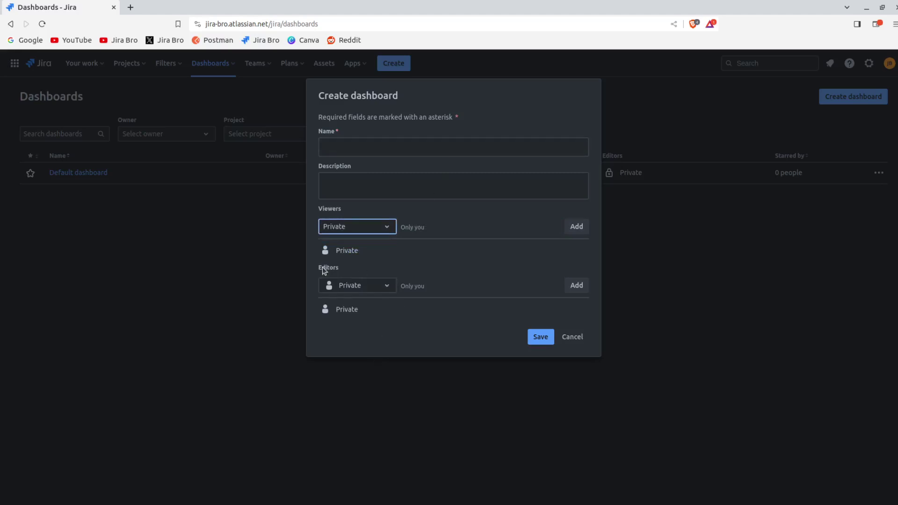
{"action": "left_click", "coordinate": [381, 289]}
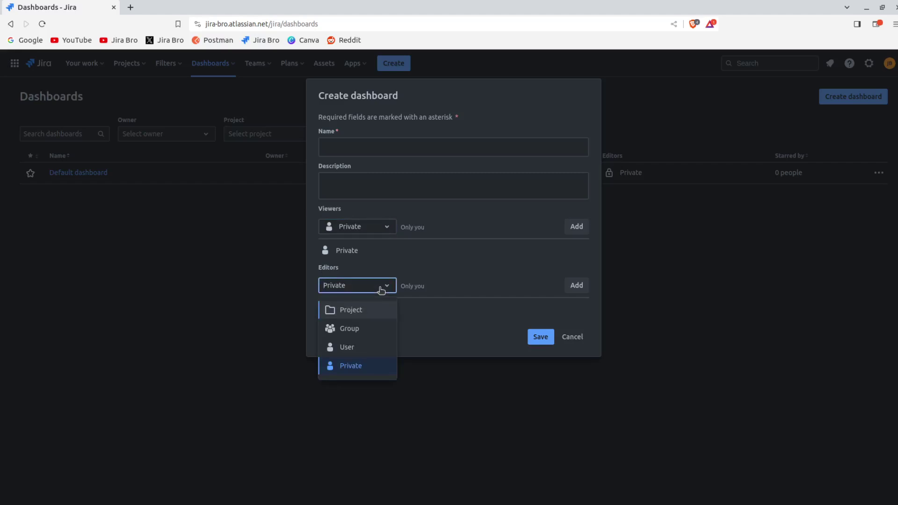
{"action": "left_click", "coordinate": [446, 274]}
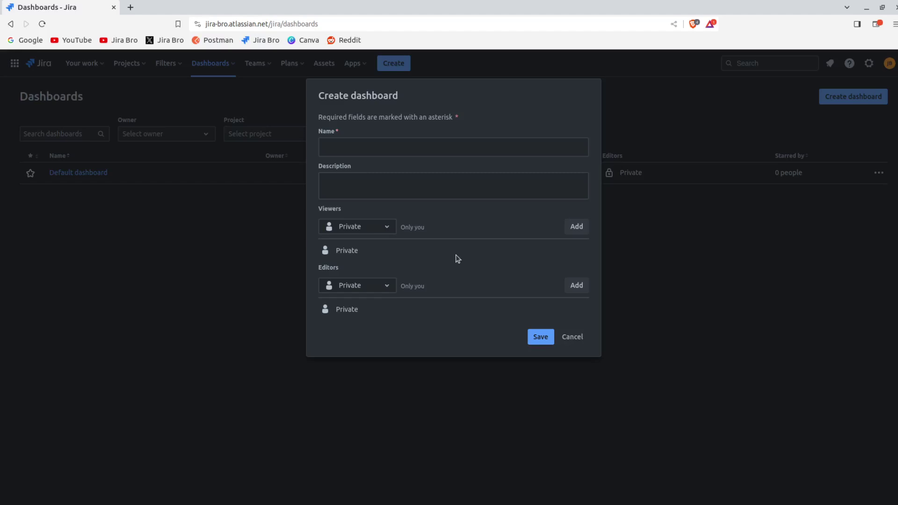
- Name the new dashboard "Jira Bro" and save it with private viewers and editors
{"action": "left_click", "coordinate": [341, 155]}
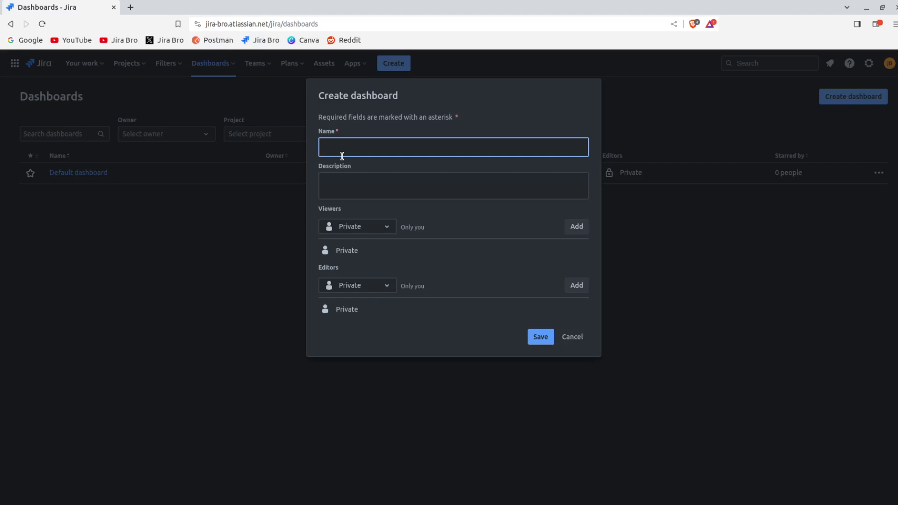
{"action": "type", "text": "Jira Bro"}
{"action": "left_click", "coordinate": [532, 338]}
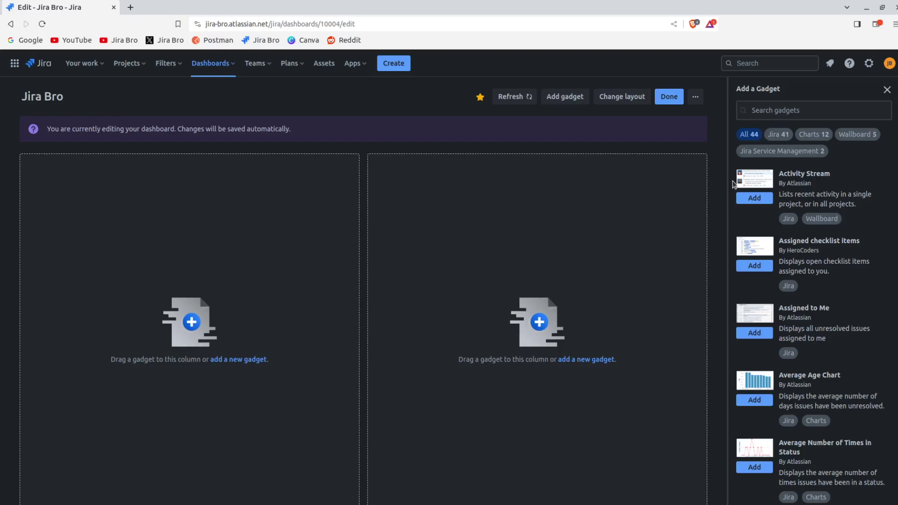
- Examine the full list of gadgets that can be added to the dashboard
{"action": "scroll", "coordinate": [733, 182], "scroll_direction": "down", "scroll_amount": 5}
{"action": "scroll", "coordinate": [790, 351], "scroll_direction": "down", "scroll_amount": 3}
{"action": "scroll", "coordinate": [791, 352], "scroll_direction": "down", "scroll_amount": 10}
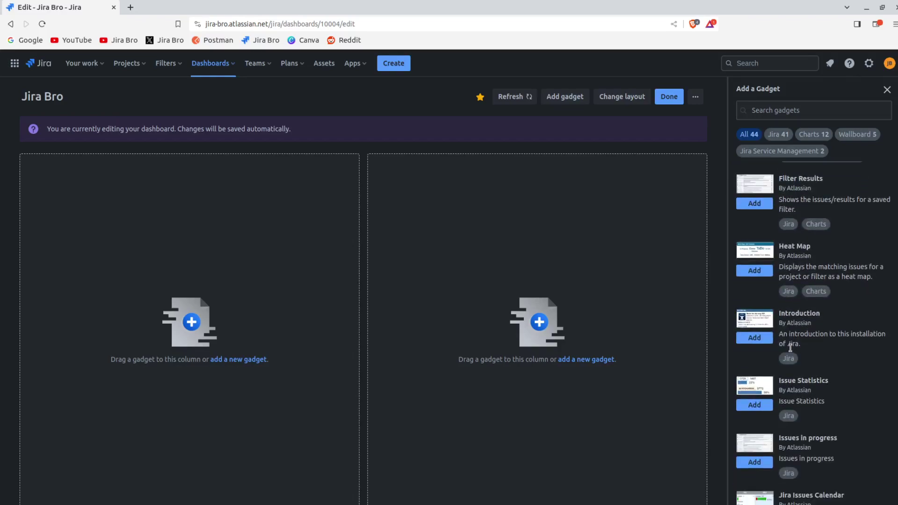
{"action": "scroll", "coordinate": [790, 348], "scroll_direction": "down", "scroll_amount": 4}
{"action": "scroll", "coordinate": [790, 349], "scroll_direction": "down", "scroll_amount": 20}
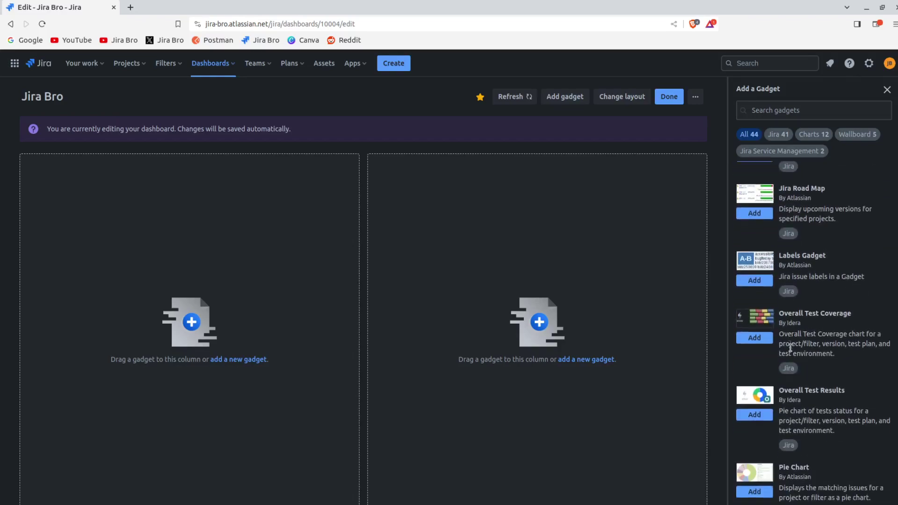
{"action": "scroll", "coordinate": [790, 349], "scroll_direction": "down", "scroll_amount": 10}
{"action": "scroll", "coordinate": [790, 348], "scroll_direction": "up", "scroll_amount": 20}
{"action": "scroll", "coordinate": [790, 348], "scroll_direction": "up", "scroll_amount": 15}
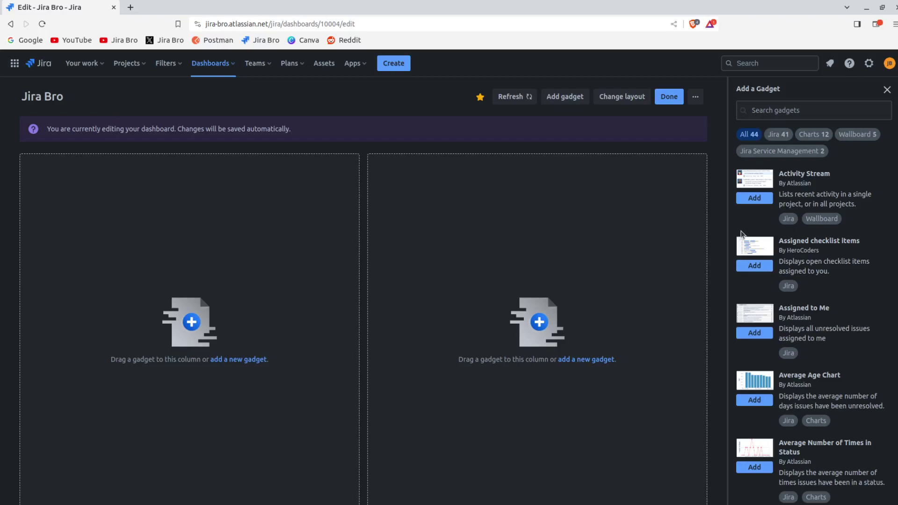
- Add the Activity Stream gadget to the dashboard and add a filter row in its configuration
{"action": "left_click", "coordinate": [757, 200]}
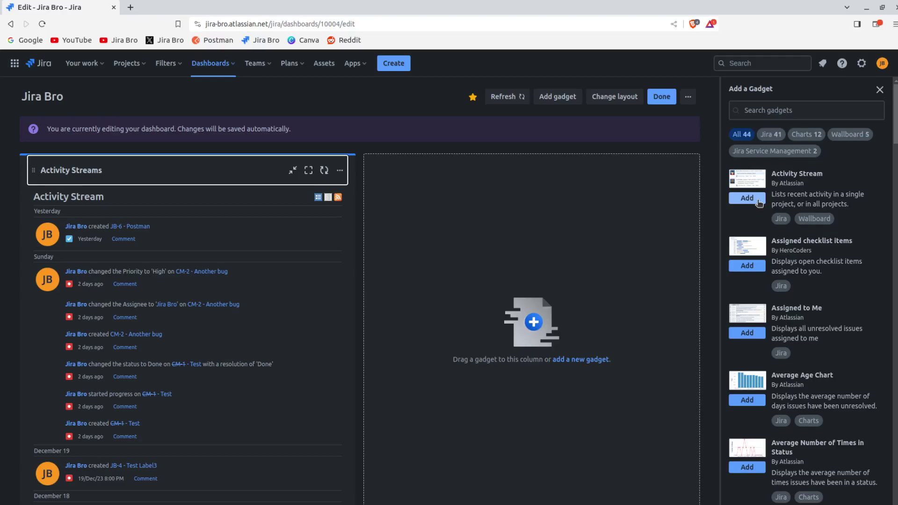
{"action": "left_click", "coordinate": [339, 172]}
{"action": "left_click", "coordinate": [301, 238]}
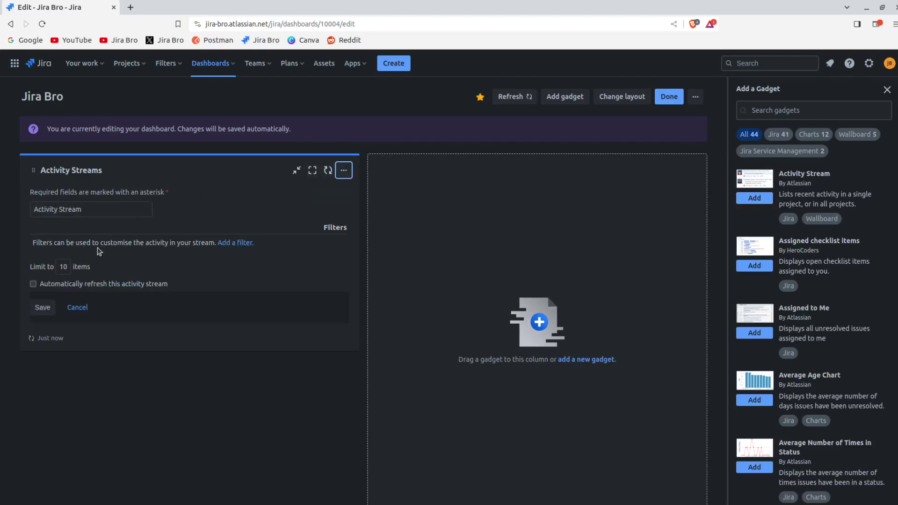
{"action": "left_click_drag", "start_coordinate": [39, 244], "coordinate": [228, 249]}
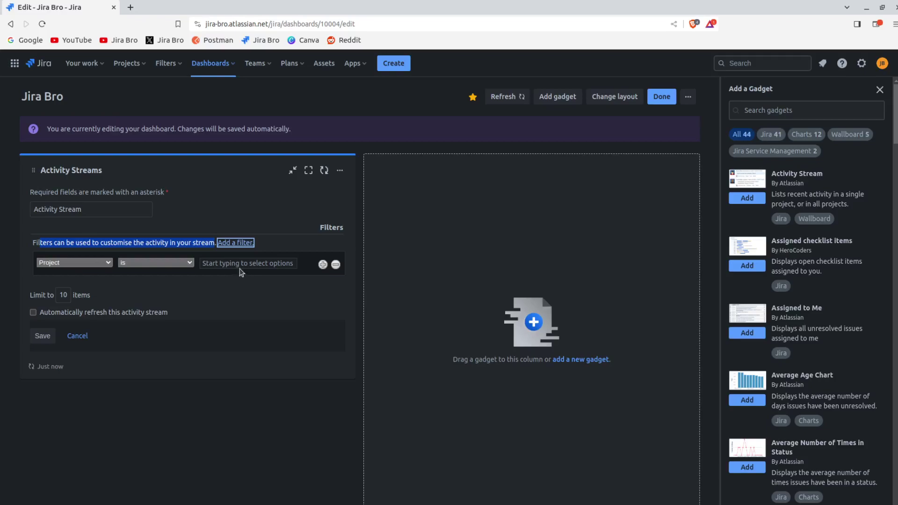
{"action": "left_click", "coordinate": [238, 265]}
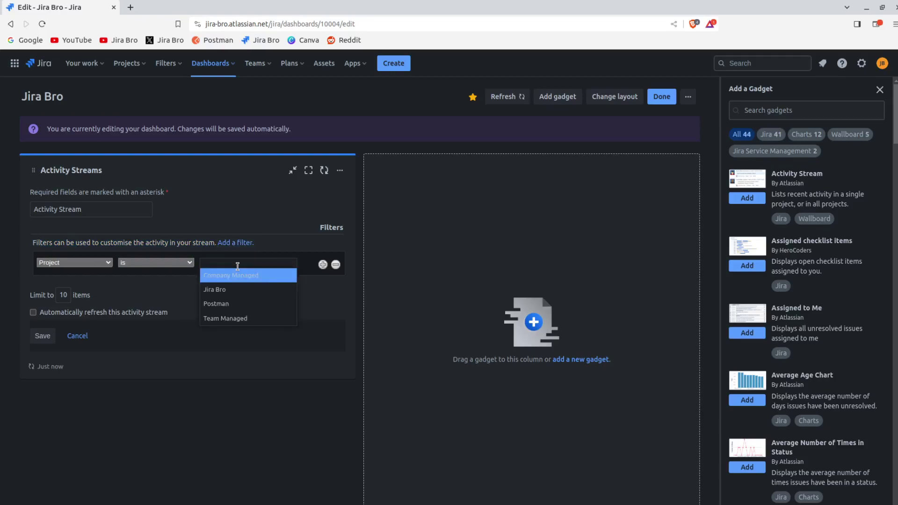
{"action": "left_click", "coordinate": [95, 270]}
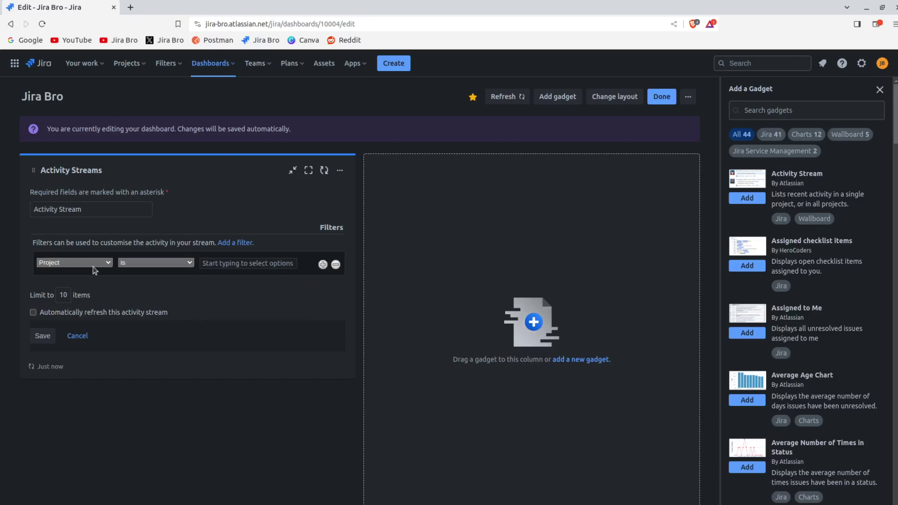
{"action": "left_click", "coordinate": [92, 279]}
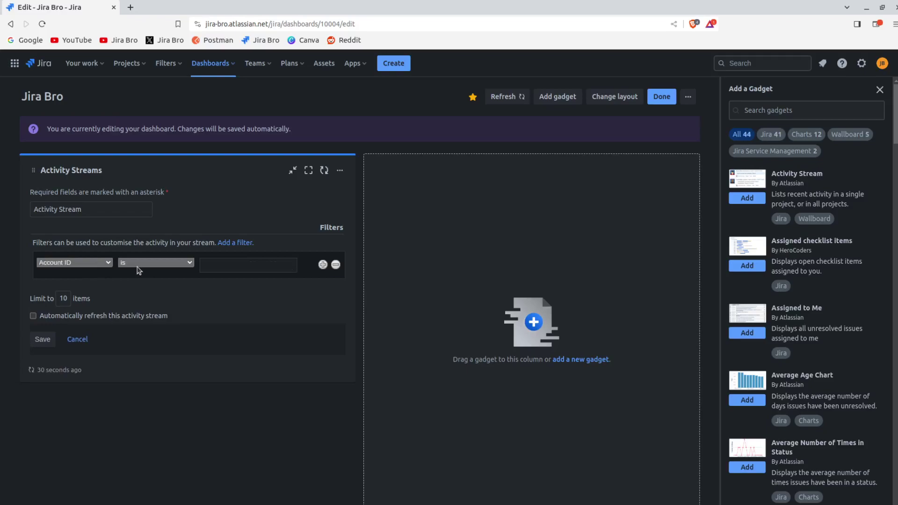
{"action": "left_click", "coordinate": [215, 266]}
{"action": "left_click", "coordinate": [87, 263]}
{"action": "left_click", "coordinate": [88, 272]}
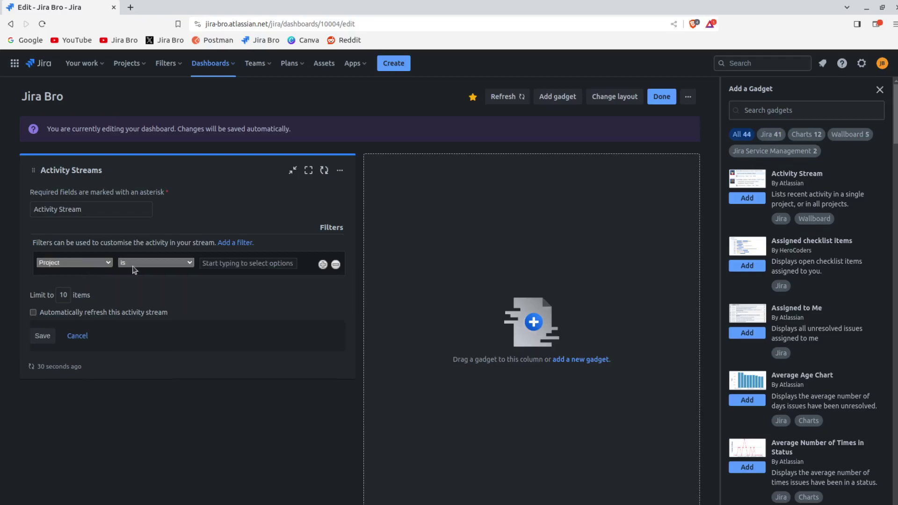
- Filter the activity stream to the Jira Bro project with automatic refresh enabled, then save and refresh the gadget
{"action": "left_click", "coordinate": [248, 264]}
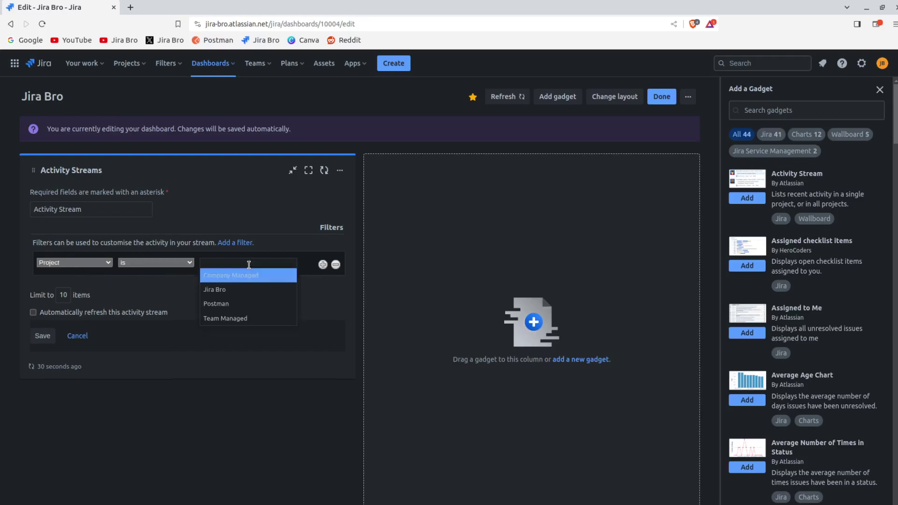
{"action": "left_click", "coordinate": [240, 289]}
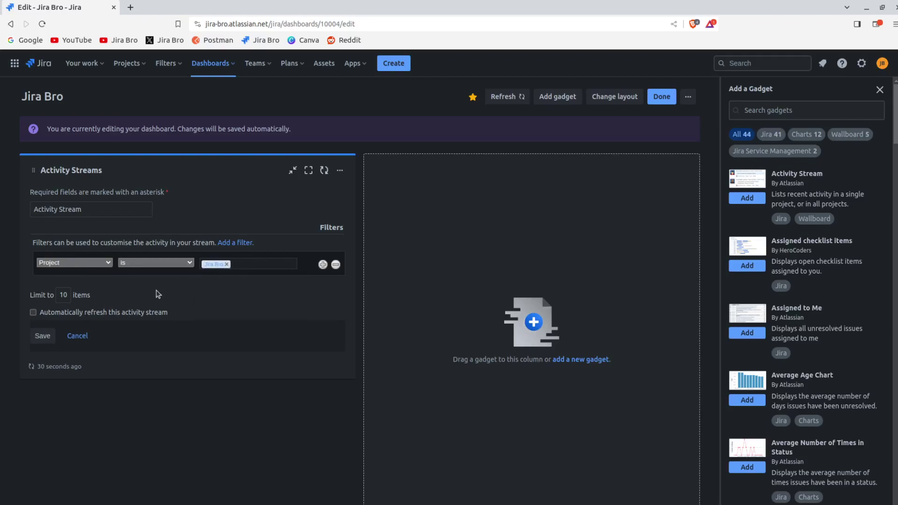
{"action": "left_click", "coordinate": [73, 317]}
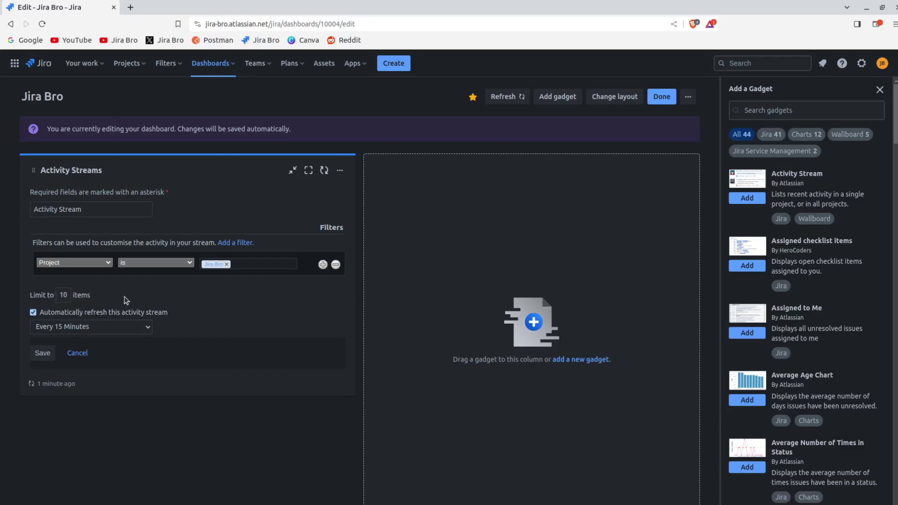
{"action": "left_click", "coordinate": [43, 353]}
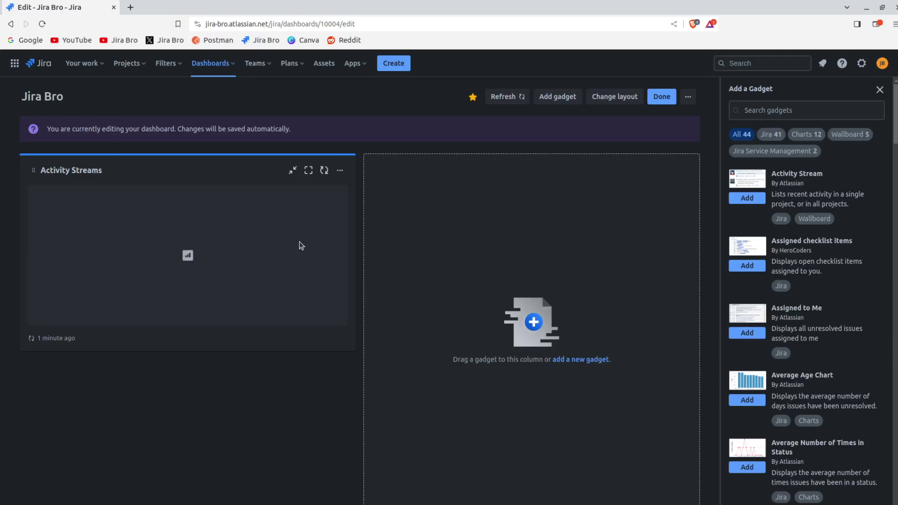
{"action": "left_click", "coordinate": [324, 170]}
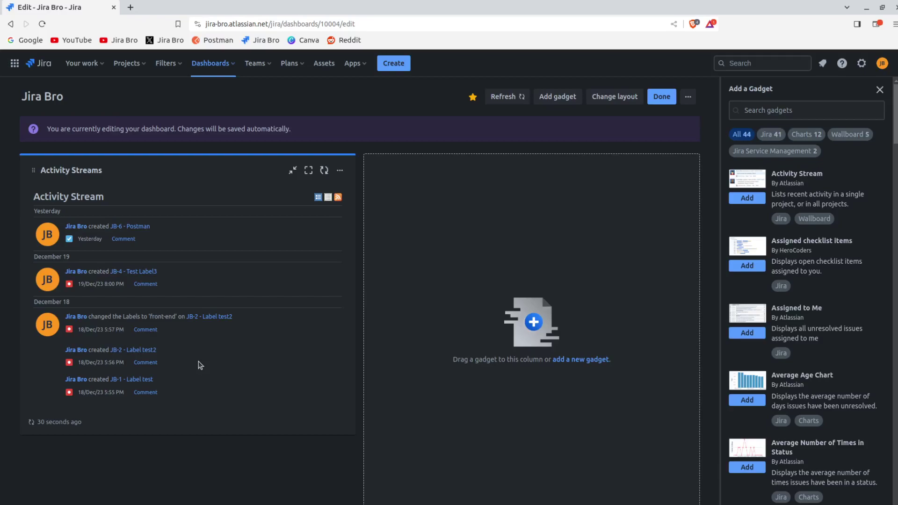
- Add the Assigned to Me gadget, placed in the dashboard's empty second column, with a gray highlight color
{"action": "left_click", "coordinate": [747, 333]}
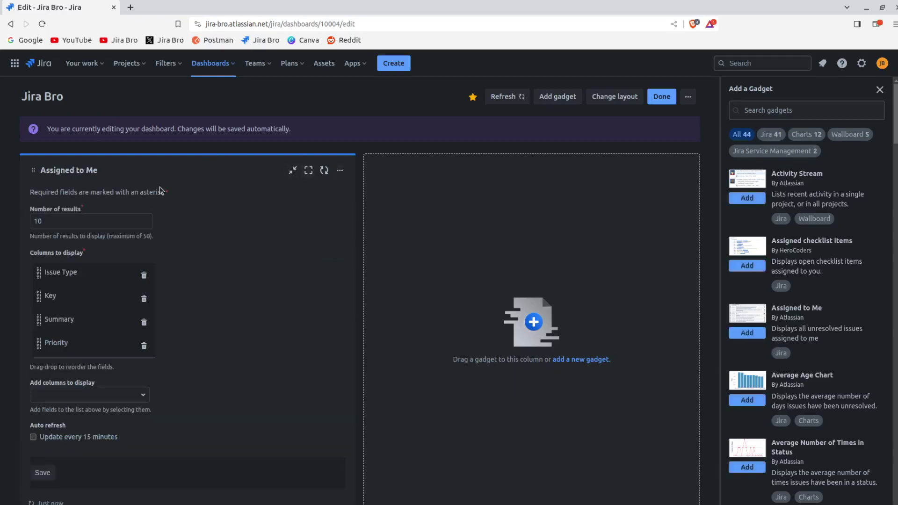
{"action": "left_click_drag", "start_coordinate": [192, 167], "coordinate": [554, 220]}
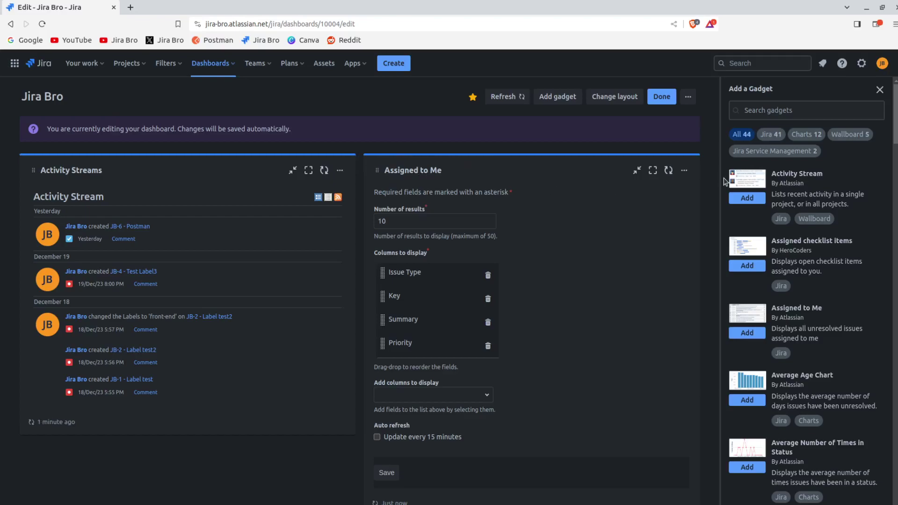
{"action": "left_click", "coordinate": [689, 176]}
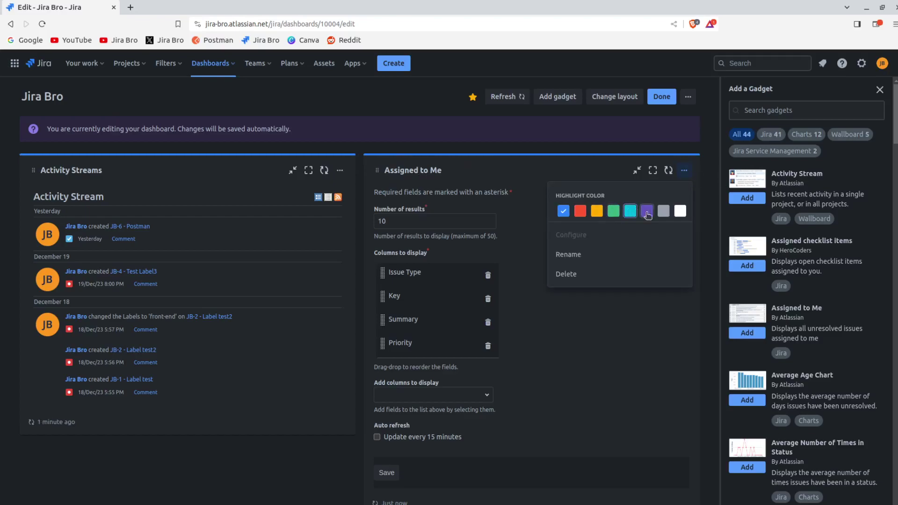
{"action": "left_click", "coordinate": [664, 213]}
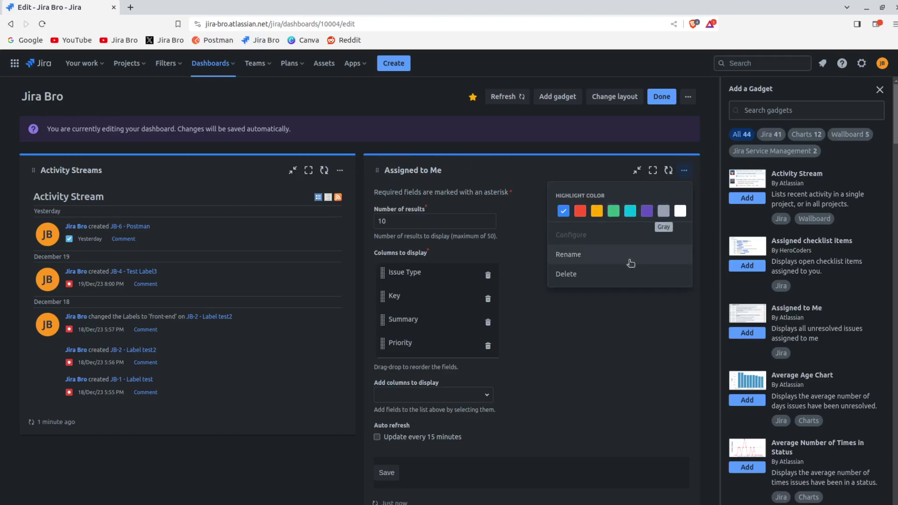
{"action": "left_click", "coordinate": [628, 390]}
{"action": "left_click", "coordinate": [625, 338]}
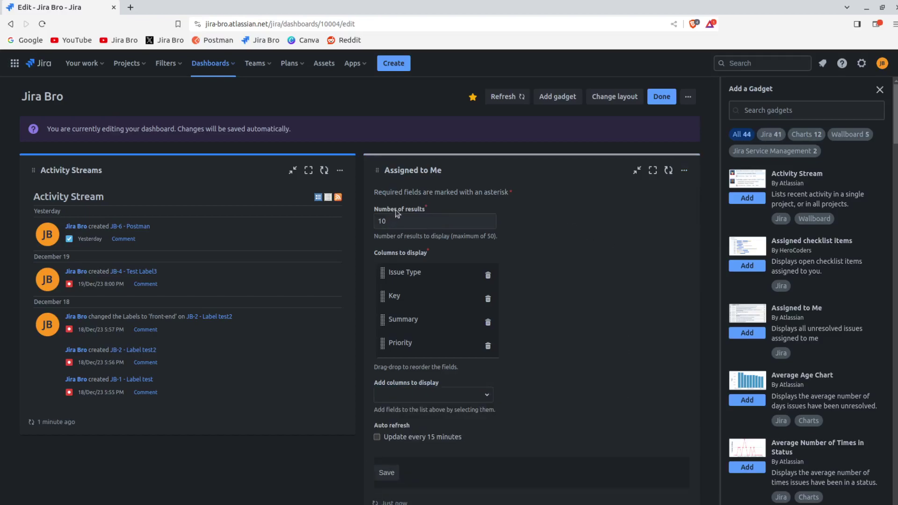
- Add the Reporter field to the columns displayed in the Assigned to Me gadget
{"action": "left_click_drag", "start_coordinate": [381, 211], "coordinate": [430, 211]}
{"action": "left_click", "coordinate": [402, 220]}
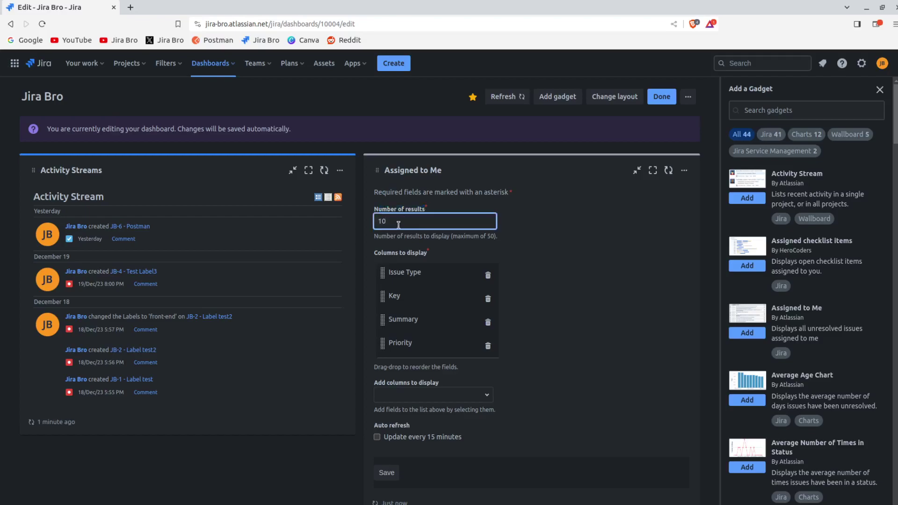
{"action": "scroll", "coordinate": [512, 240], "scroll_direction": "down", "scroll_amount": 1}
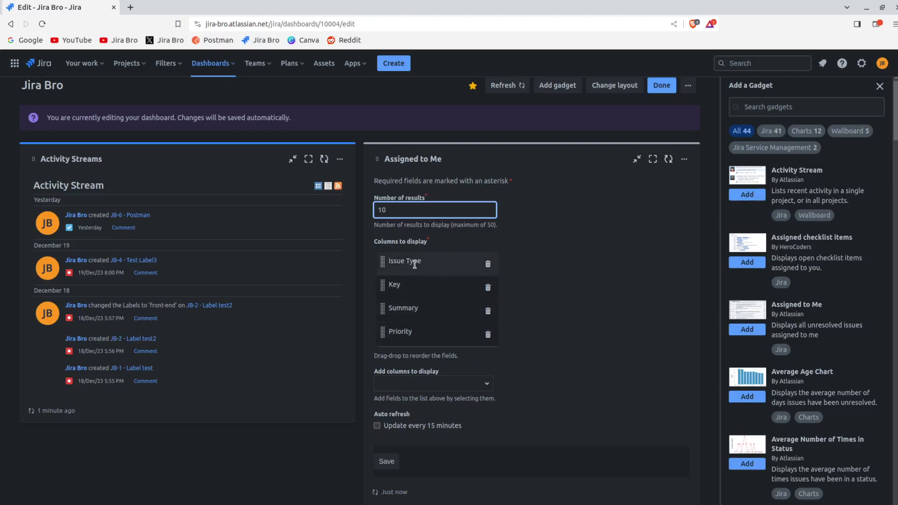
{"action": "left_click_drag", "start_coordinate": [399, 242], "coordinate": [433, 245]}
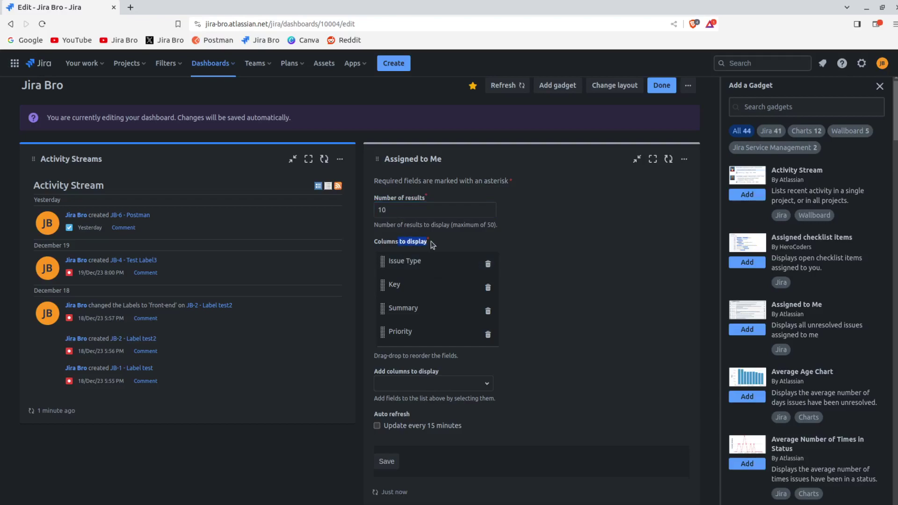
{"action": "left_click", "coordinate": [408, 262]}
{"action": "left_click", "coordinate": [447, 384]}
{"action": "scroll", "coordinate": [486, 466], "scroll_direction": "down", "scroll_amount": 3}
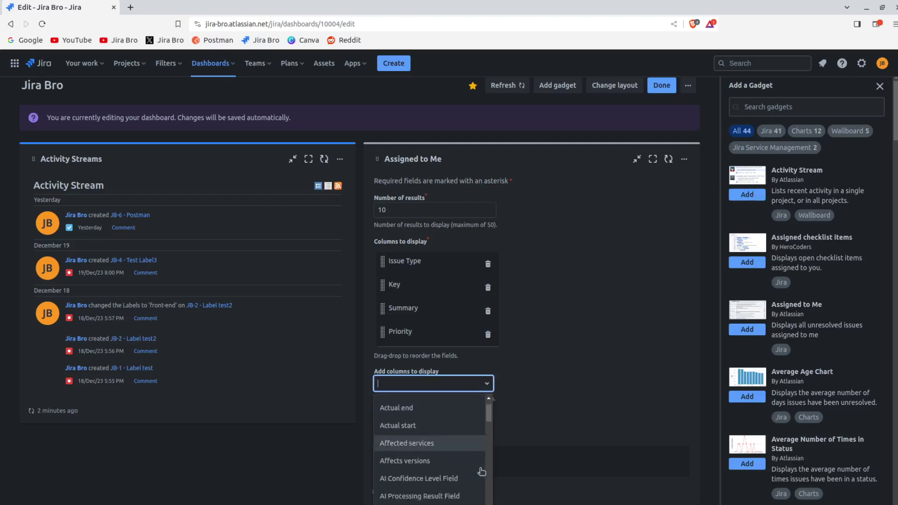
{"action": "scroll", "coordinate": [468, 476], "scroll_direction": "down", "scroll_amount": 3}
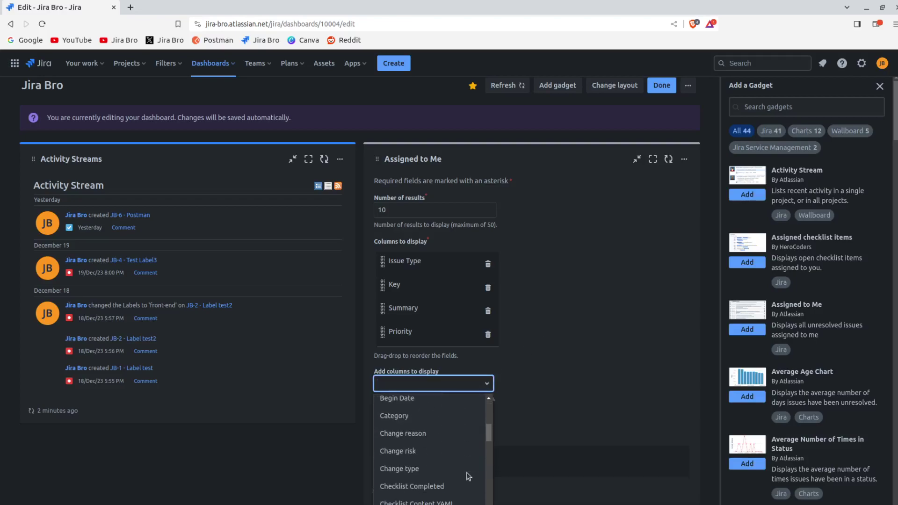
{"action": "scroll", "coordinate": [468, 476], "scroll_direction": "up", "scroll_amount": 3}
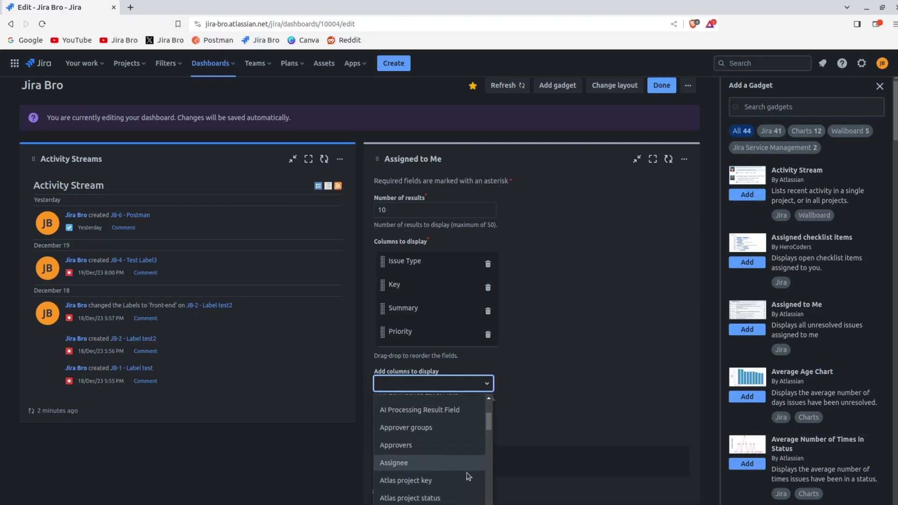
{"action": "scroll", "coordinate": [468, 476], "scroll_direction": "up", "scroll_amount": 3}
{"action": "scroll", "coordinate": [468, 476], "scroll_direction": "down", "scroll_amount": 6}
{"action": "scroll", "coordinate": [469, 476], "scroll_direction": "down", "scroll_amount": 8}
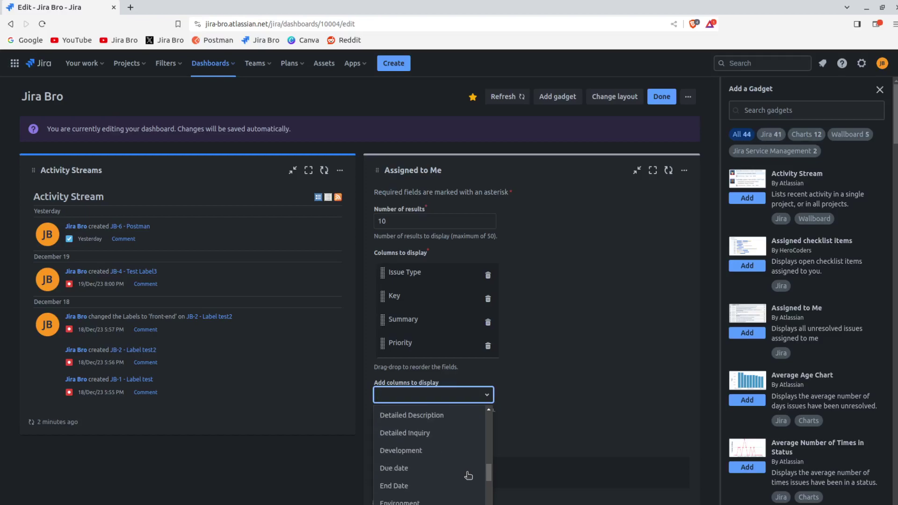
{"action": "scroll", "coordinate": [468, 476], "scroll_direction": "up", "scroll_amount": 3}
{"action": "scroll", "coordinate": [469, 475], "scroll_direction": "down", "scroll_amount": 6}
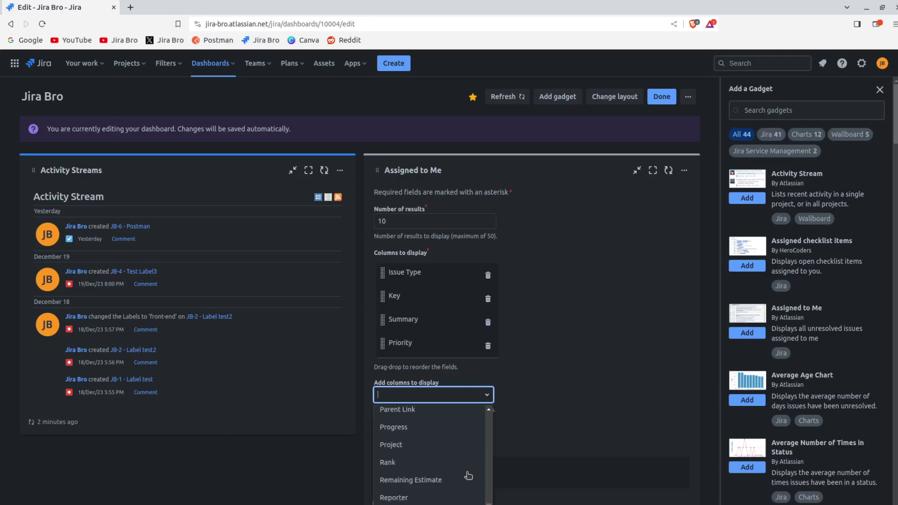
{"action": "left_click", "coordinate": [465, 497]}
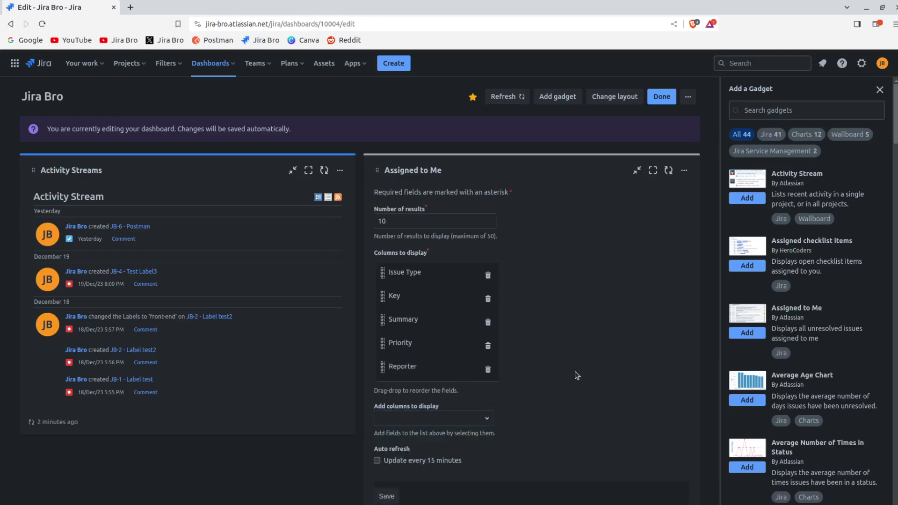
- Add the Status field to the columns displayed in the Assigned to Me gadget
{"action": "left_click", "coordinate": [486, 424]}
{"action": "scroll", "coordinate": [457, 477], "scroll_direction": "down", "scroll_amount": 5}
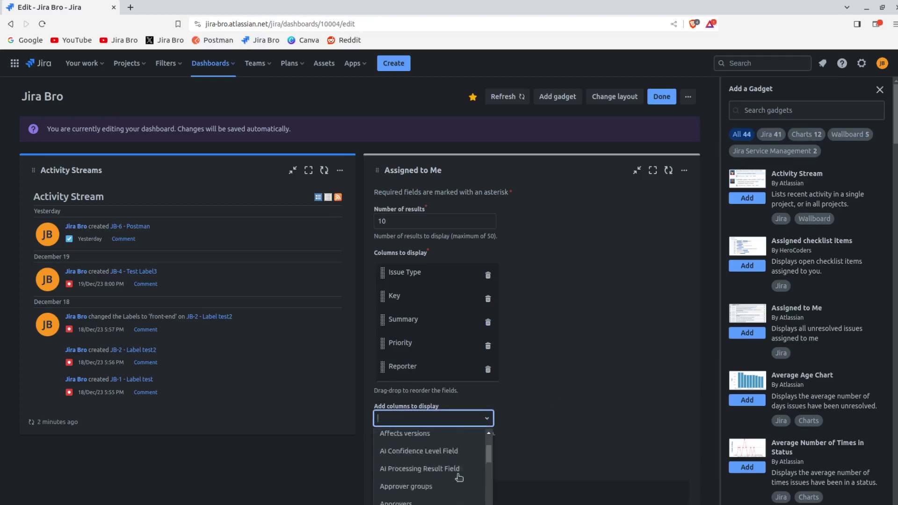
{"action": "scroll", "coordinate": [459, 477], "scroll_direction": "down", "scroll_amount": 4}
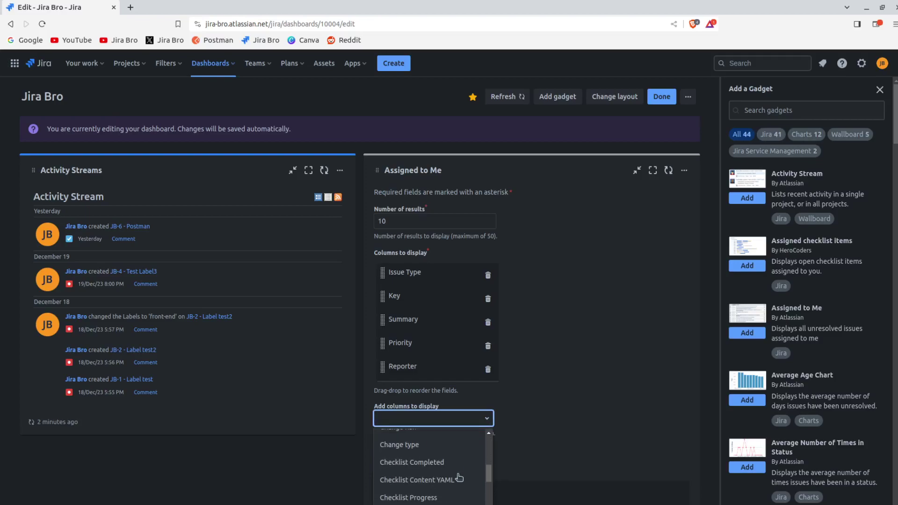
{"action": "scroll", "coordinate": [459, 477], "scroll_direction": "down", "scroll_amount": 8}
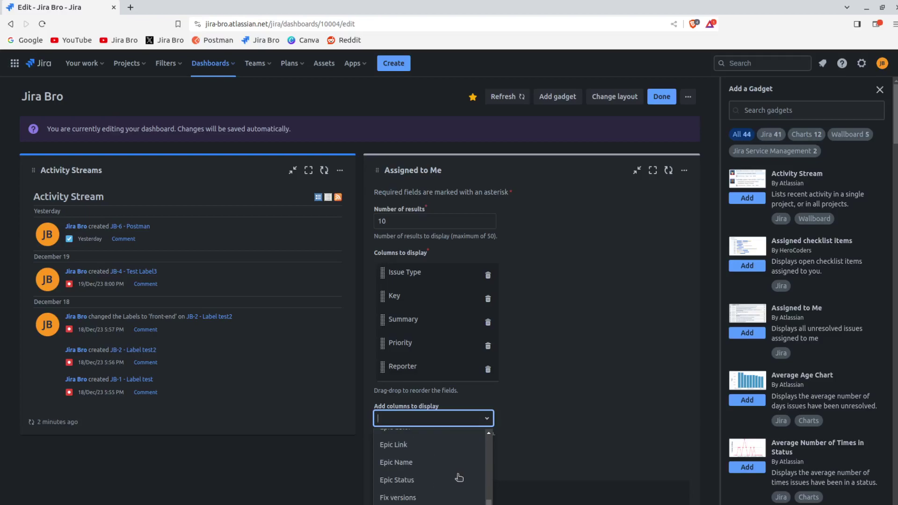
{"action": "scroll", "coordinate": [459, 477], "scroll_direction": "down", "scroll_amount": 10}
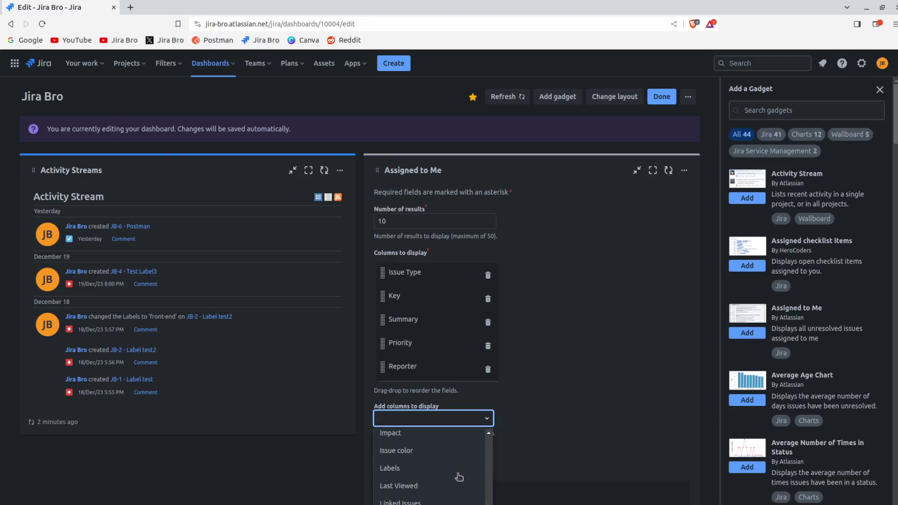
{"action": "scroll", "coordinate": [459, 477], "scroll_direction": "up", "scroll_amount": 3}
{"action": "scroll", "coordinate": [459, 477], "scroll_direction": "down", "scroll_amount": 6}
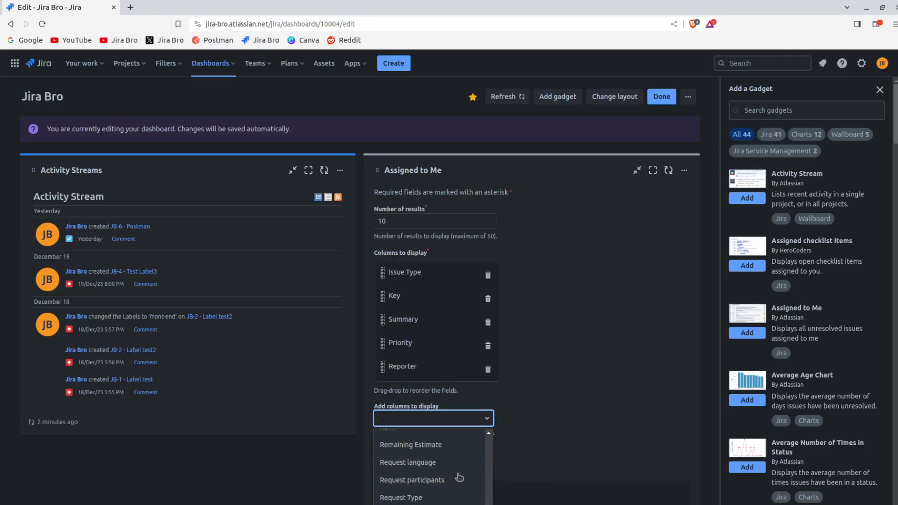
{"action": "scroll", "coordinate": [459, 477], "scroll_direction": "up", "scroll_amount": 3}
{"action": "scroll", "coordinate": [458, 478], "scroll_direction": "down", "scroll_amount": 12}
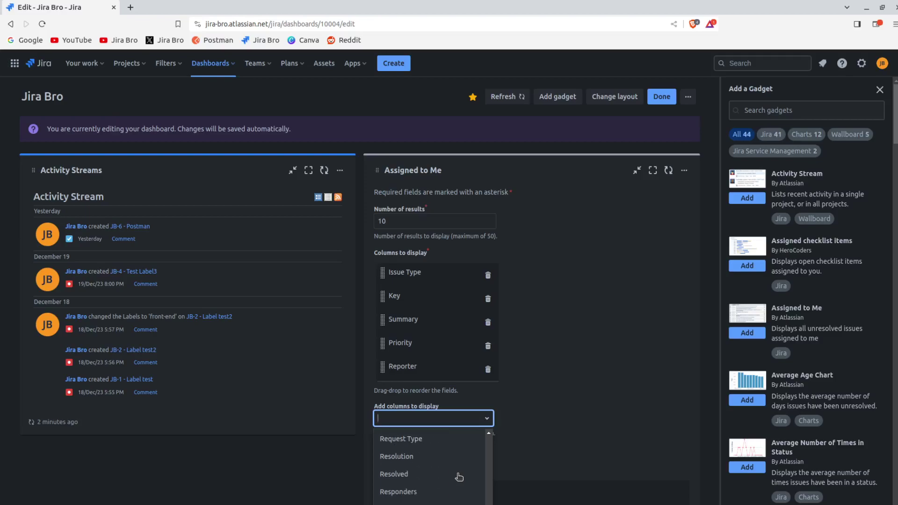
{"action": "scroll", "coordinate": [458, 477], "scroll_direction": "down", "scroll_amount": 3}
{"action": "scroll", "coordinate": [459, 478], "scroll_direction": "up", "scroll_amount": 6}
{"action": "scroll", "coordinate": [459, 477], "scroll_direction": "down", "scroll_amount": 3}
{"action": "scroll", "coordinate": [459, 477], "scroll_direction": "down", "scroll_amount": 10}
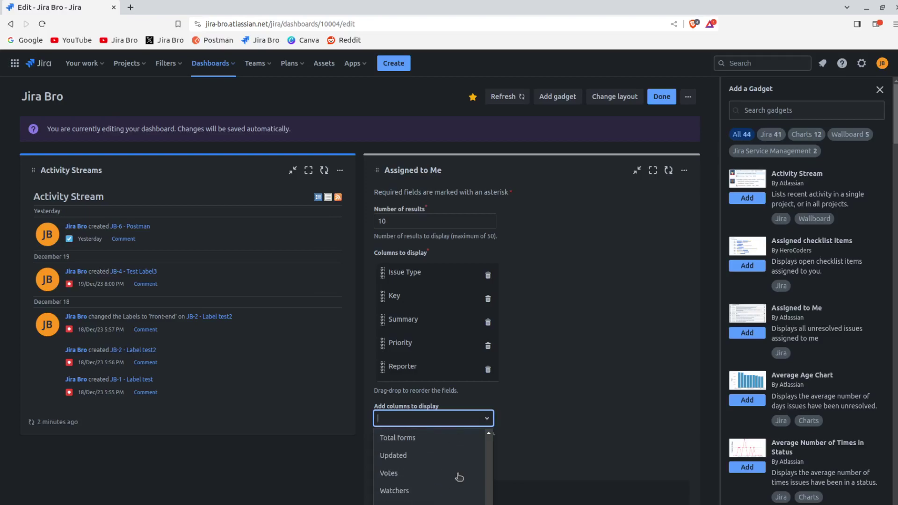
{"action": "scroll", "coordinate": [459, 477], "scroll_direction": "up", "scroll_amount": 6}
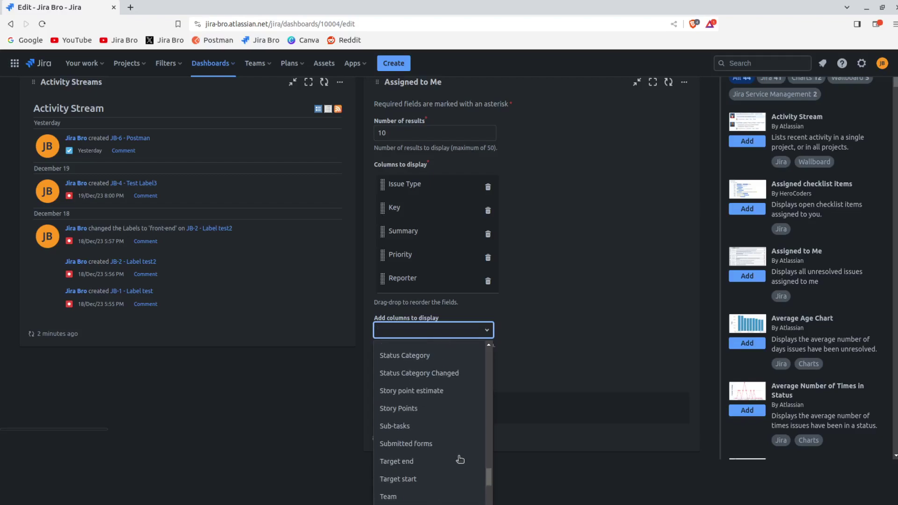
{"action": "scroll", "coordinate": [460, 460], "scroll_direction": "up", "scroll_amount": 3}
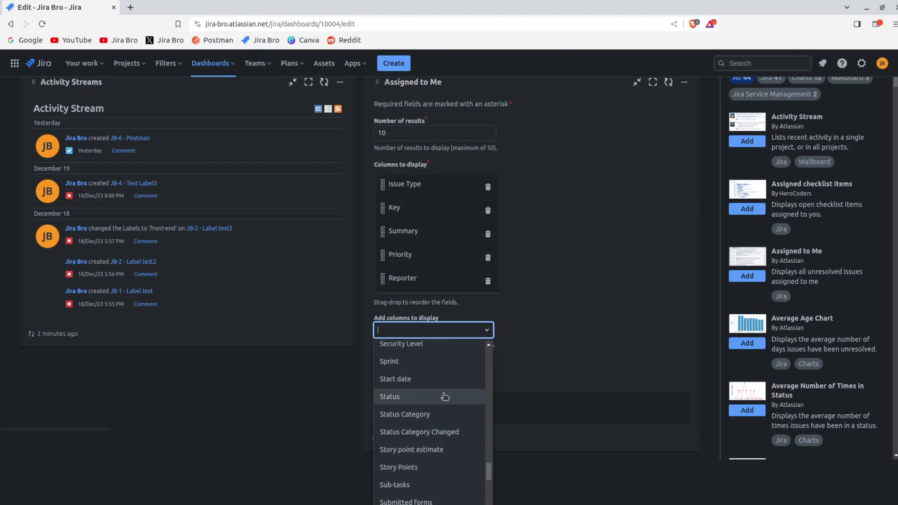
{"action": "left_click", "coordinate": [445, 395]}
- Enable automatic updates every 15 minutes for the Assigned to Me gadget and save its configuration
{"action": "left_click", "coordinate": [584, 392]}
{"action": "left_click", "coordinate": [377, 429]}
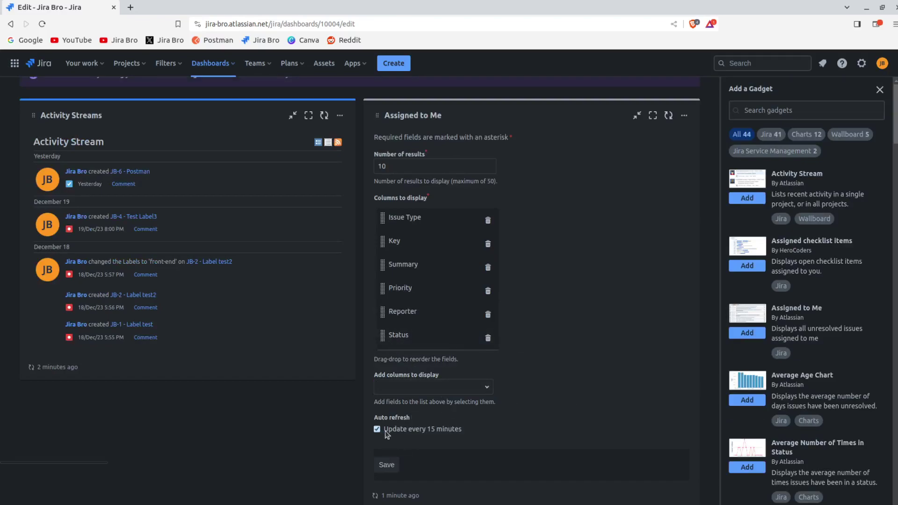
{"action": "left_click", "coordinate": [388, 466]}
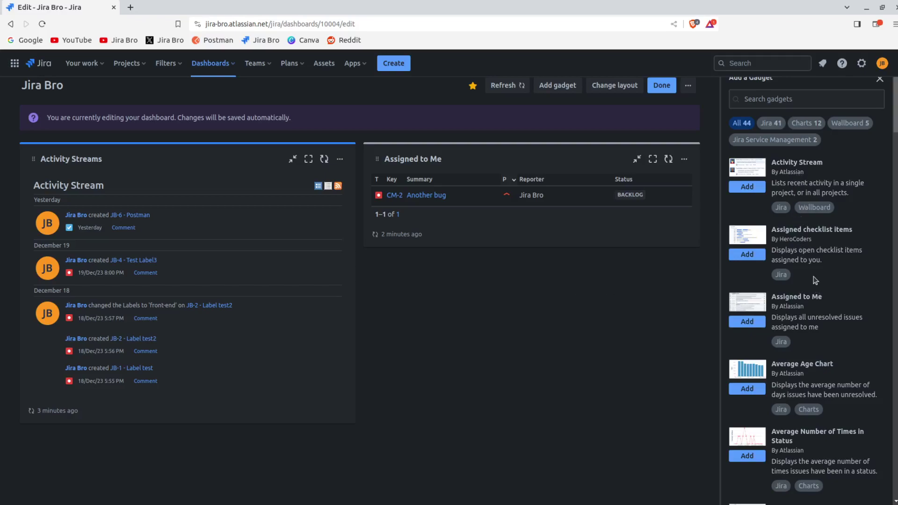
- Add the Issues in progress gadget to the dashboard and give it a green highlight color
{"action": "scroll", "coordinate": [815, 280], "scroll_direction": "down", "scroll_amount": 3}
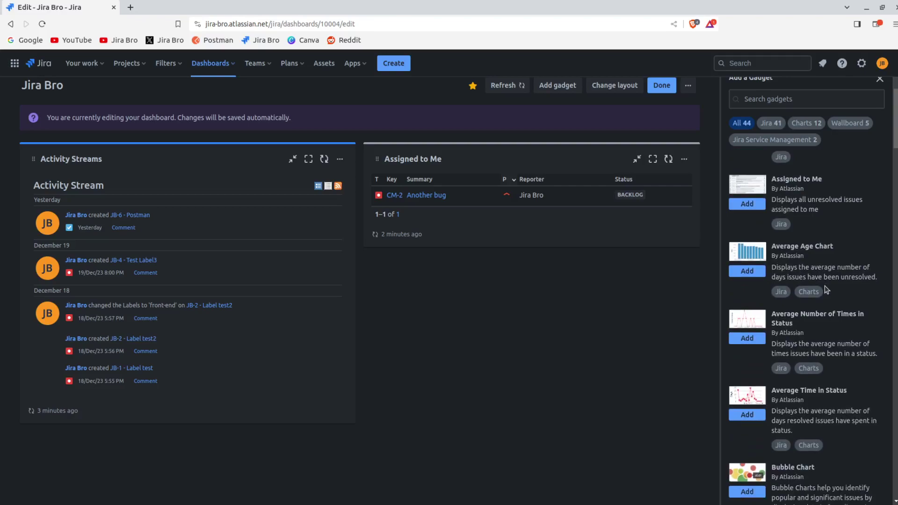
{"action": "scroll", "coordinate": [827, 290], "scroll_direction": "down", "scroll_amount": 3}
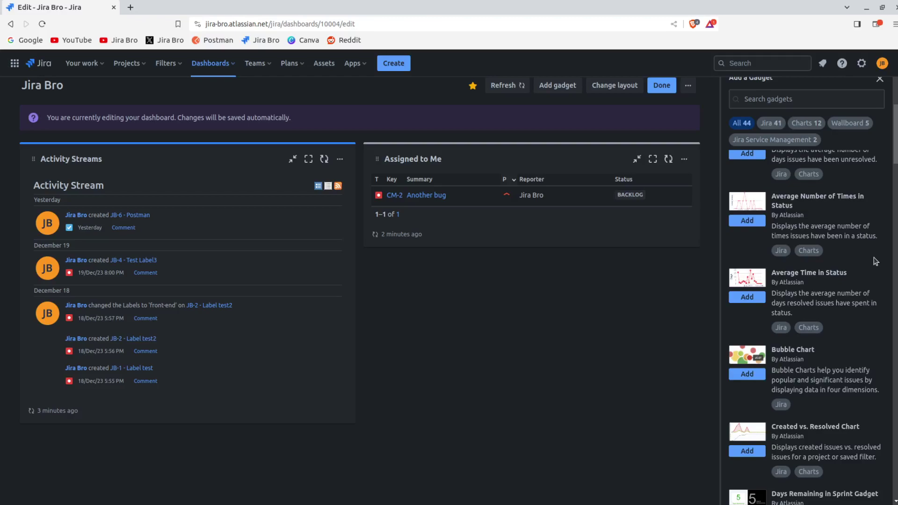
{"action": "scroll", "coordinate": [875, 261], "scroll_direction": "down", "scroll_amount": 3}
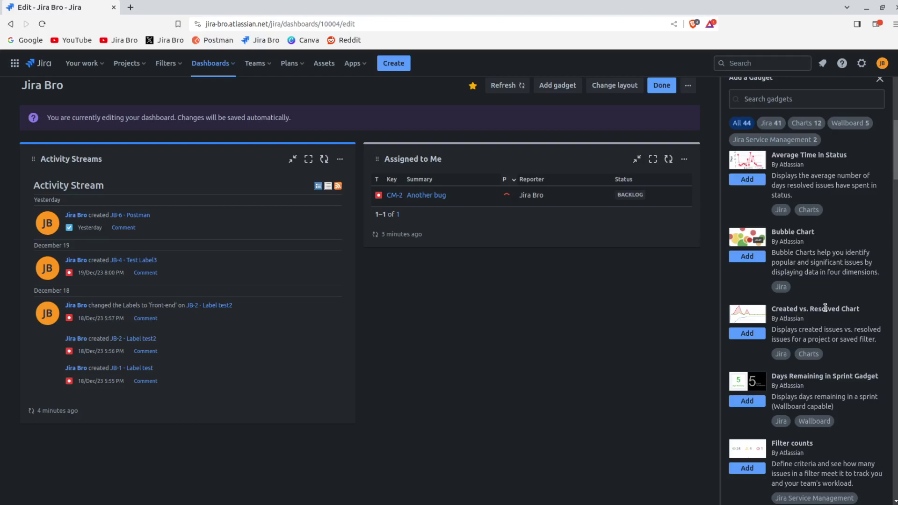
{"action": "scroll", "coordinate": [825, 308], "scroll_direction": "down", "scroll_amount": 5}
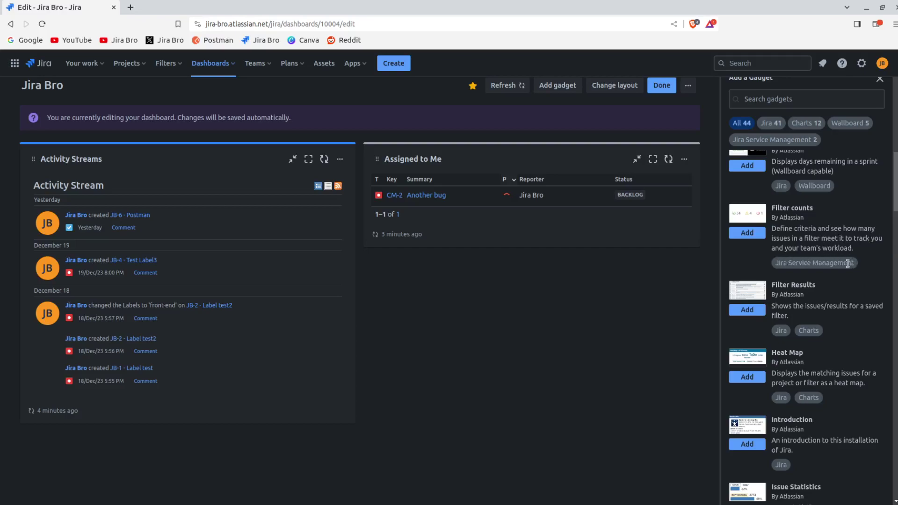
{"action": "scroll", "coordinate": [847, 270], "scroll_direction": "down", "scroll_amount": 3}
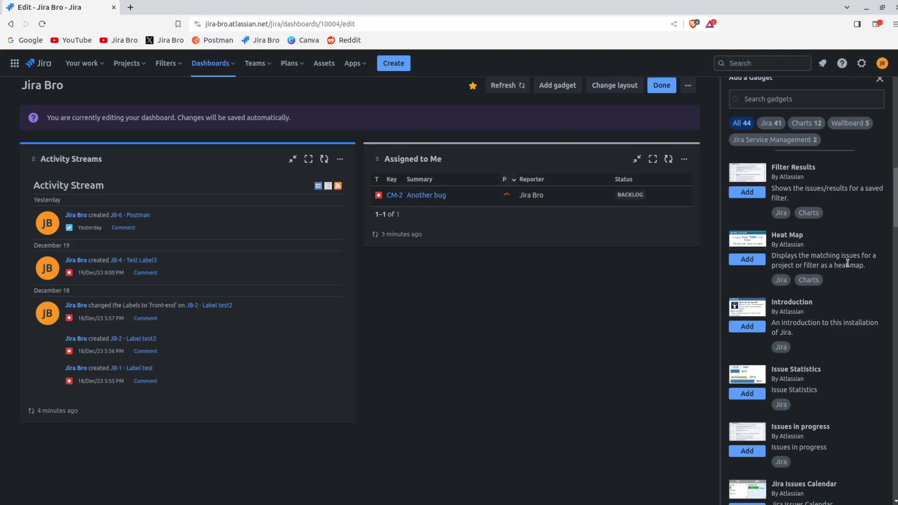
{"action": "left_click", "coordinate": [747, 450]}
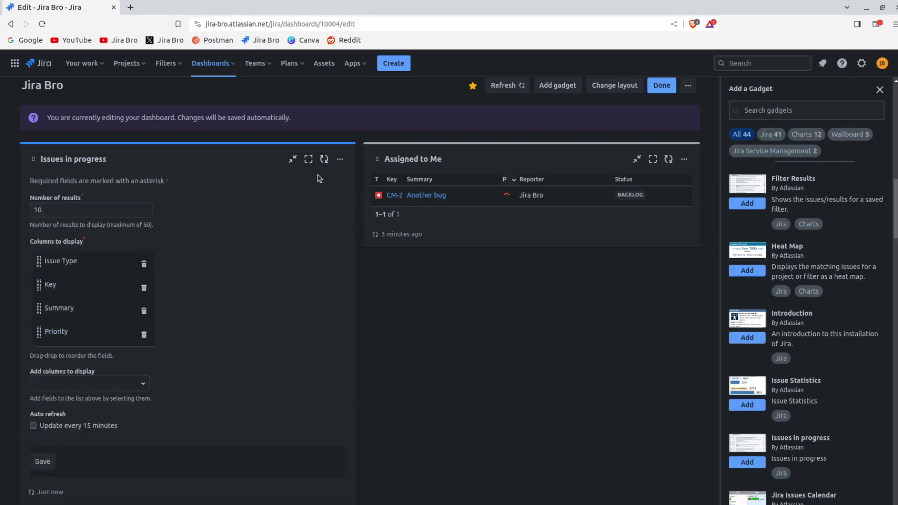
{"action": "left_click", "coordinate": [340, 159]}
{"action": "left_click", "coordinate": [276, 202]}
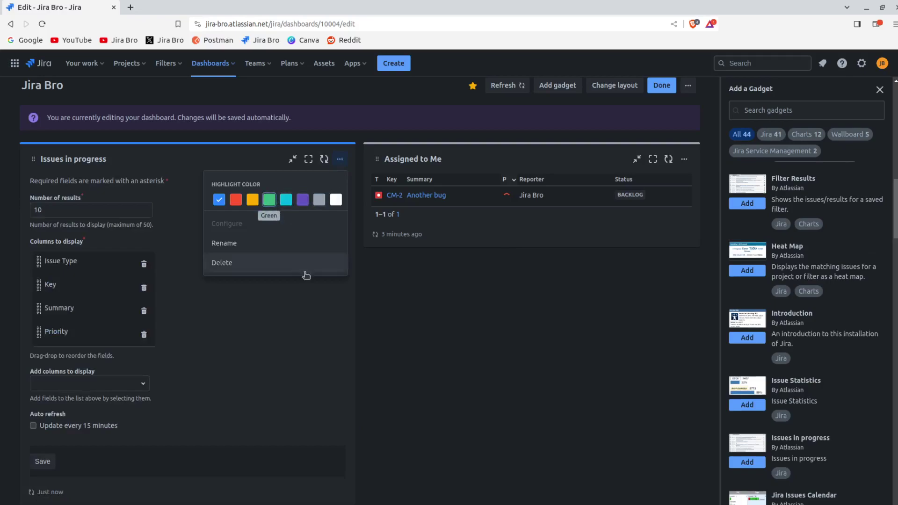
{"action": "left_click", "coordinate": [369, 331]}
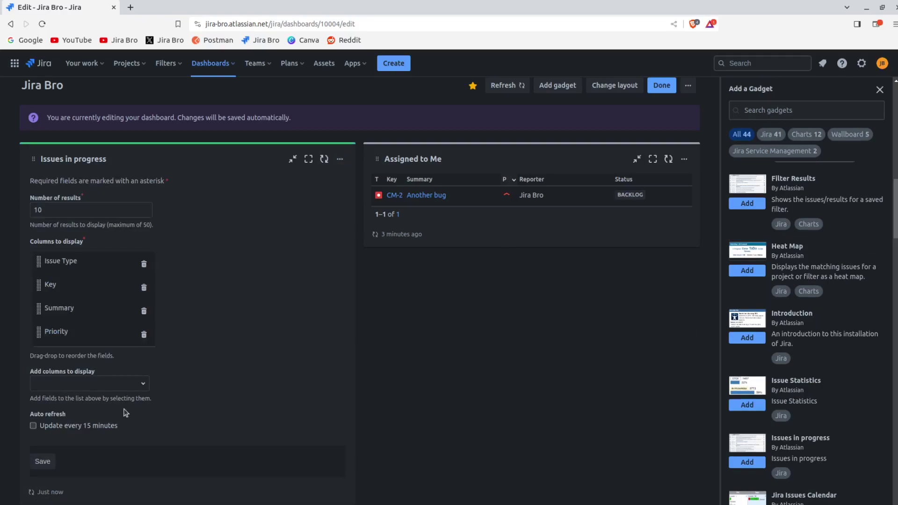
- Enable automatic updates every 15 minutes for the Issues in progress gadget and save its configuration with the default columns
{"action": "left_click", "coordinate": [104, 425]}
{"action": "left_click", "coordinate": [142, 387]}
{"action": "left_click", "coordinate": [143, 387]}
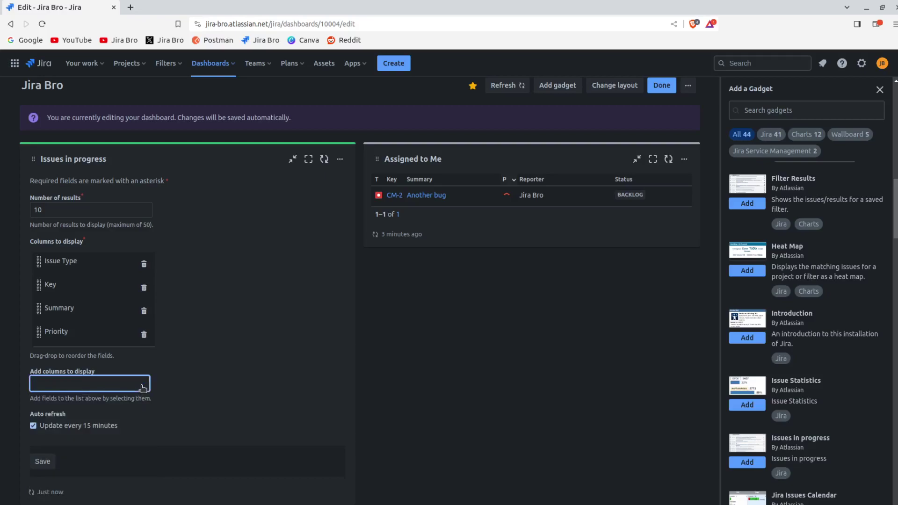
{"action": "left_click", "coordinate": [42, 462]}
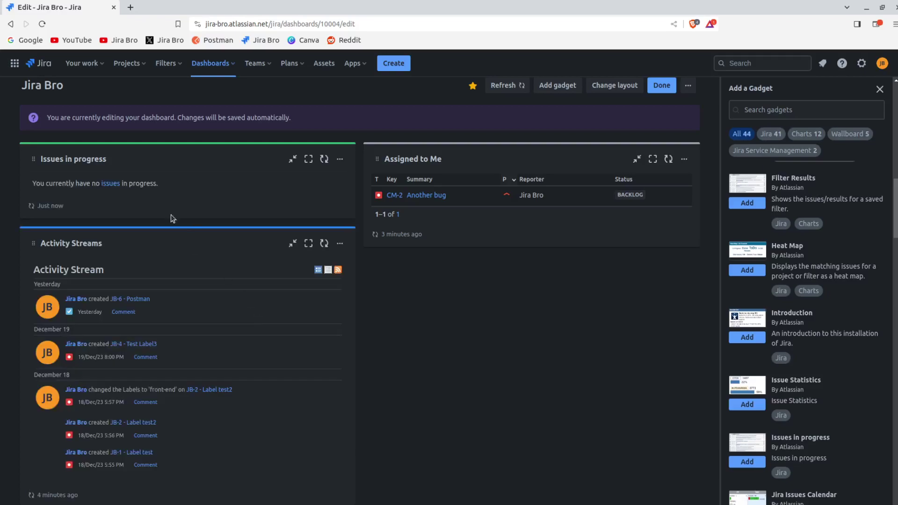
{"action": "left_click_drag", "start_coordinate": [45, 182], "coordinate": [149, 183]}
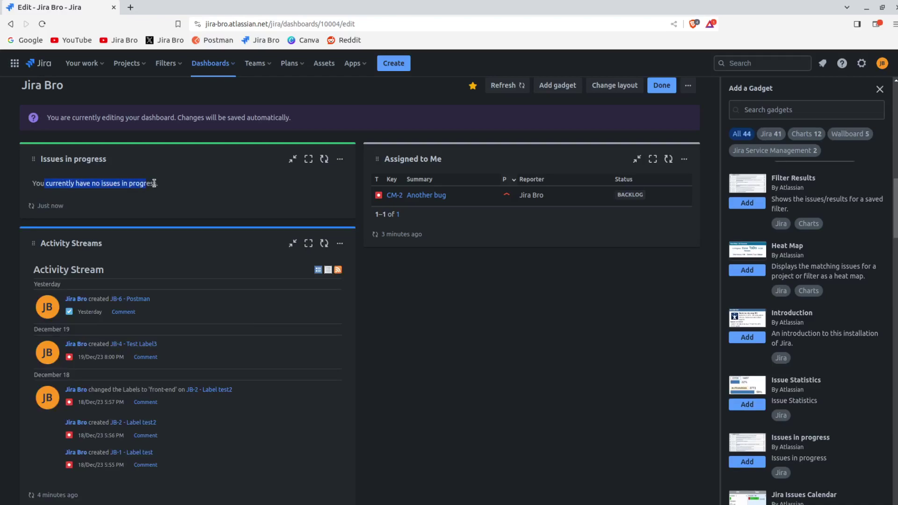
- Add the Pie Chart gadget to the dashboard and place it below the Assigned to Me gadget
{"action": "scroll", "coordinate": [776, 350], "scroll_direction": "down", "scroll_amount": 5}
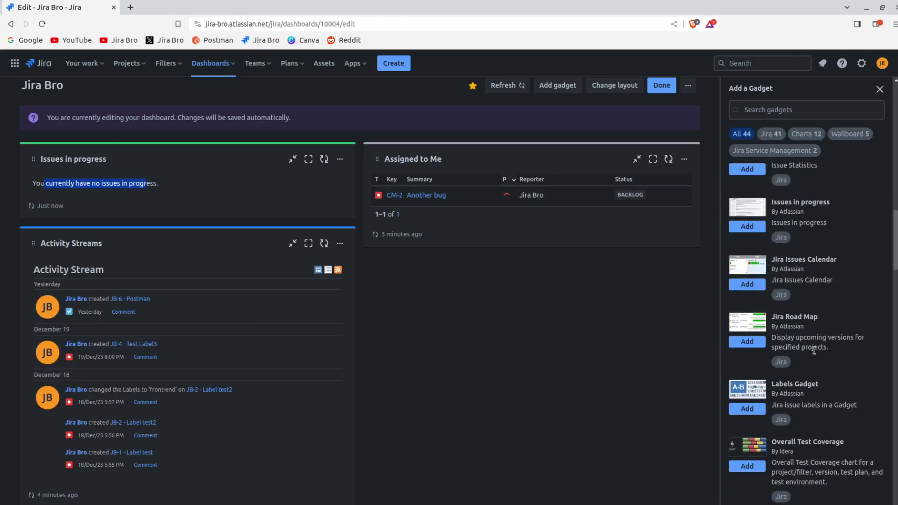
{"action": "scroll", "coordinate": [814, 350], "scroll_direction": "down", "scroll_amount": 2}
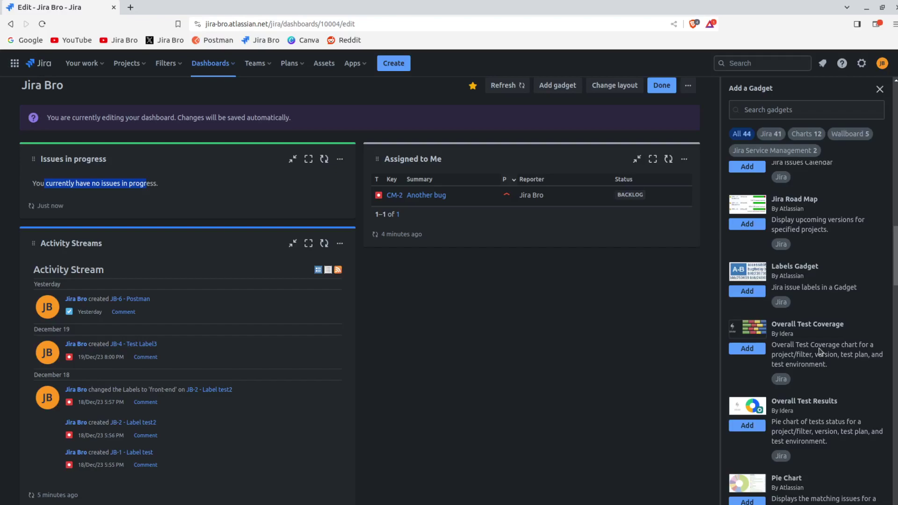
{"action": "scroll", "coordinate": [819, 351], "scroll_direction": "down", "scroll_amount": 2}
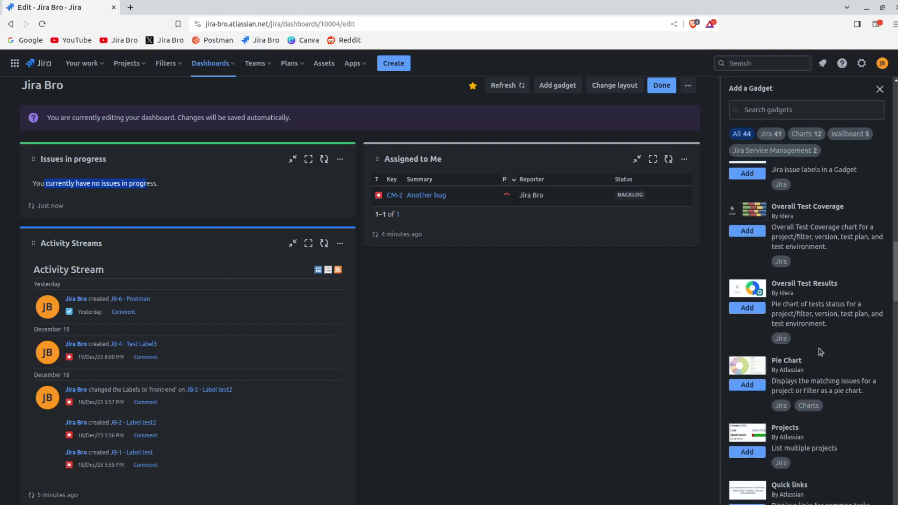
{"action": "left_click_drag", "start_coordinate": [772, 293], "coordinate": [803, 296]}
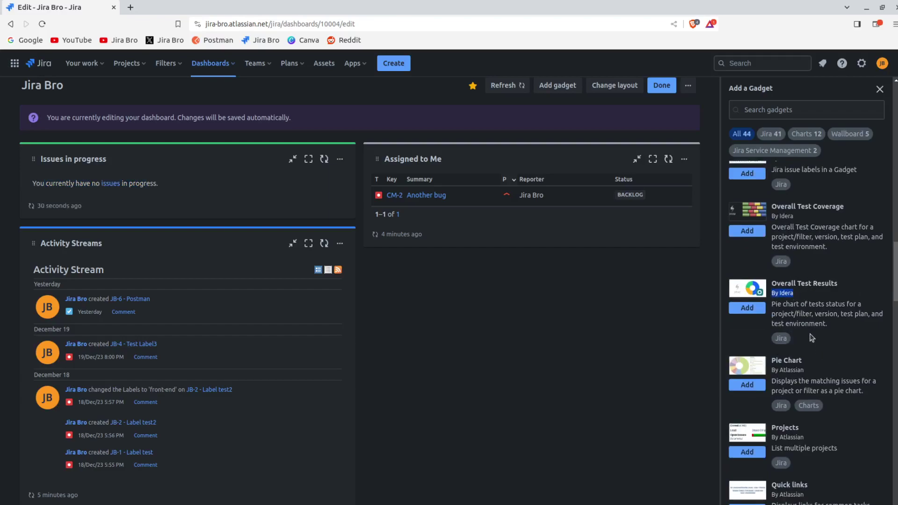
{"action": "left_click", "coordinate": [792, 301]}
{"action": "scroll", "coordinate": [826, 320], "scroll_direction": "down", "scroll_amount": 2}
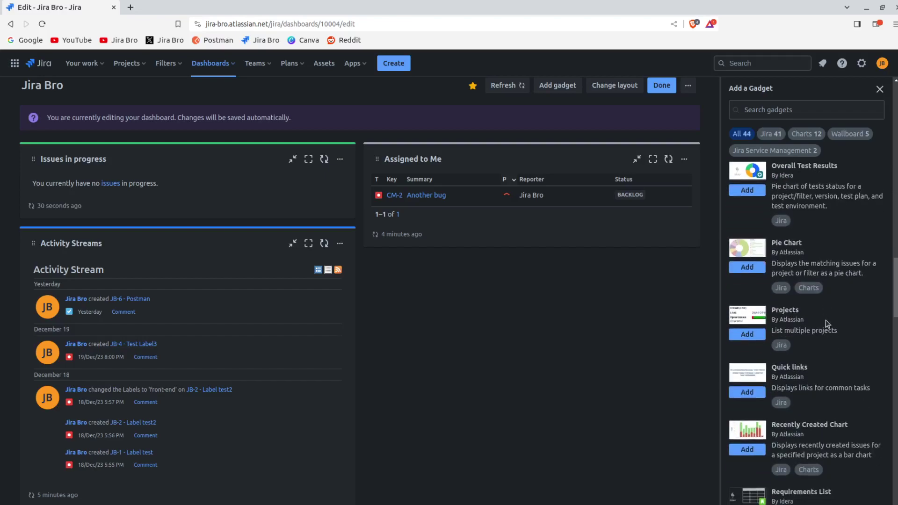
{"action": "left_click", "coordinate": [747, 267]}
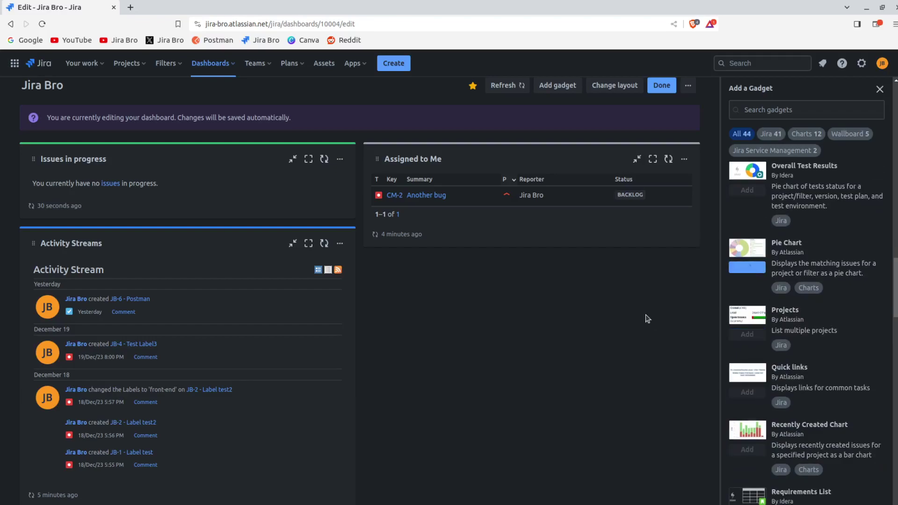
{"action": "left_click_drag", "start_coordinate": [171, 157], "coordinate": [473, 254]}
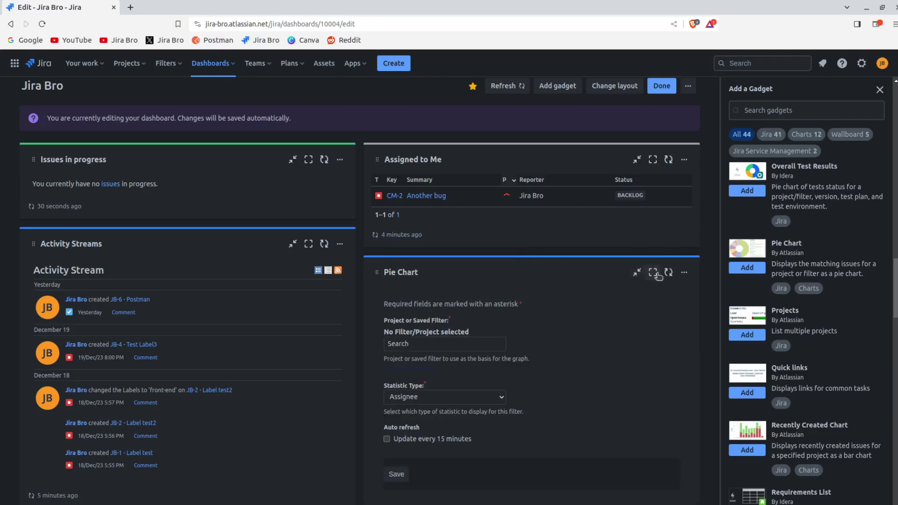
- Give the Pie Chart gadget a white highlight color
{"action": "left_click", "coordinate": [684, 273]}
{"action": "left_click", "coordinate": [681, 313]}
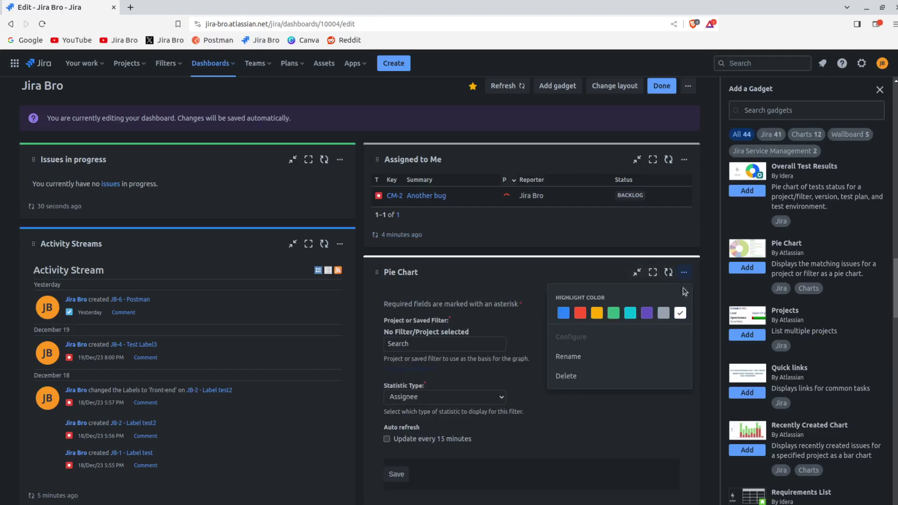
{"action": "left_click", "coordinate": [496, 273]}
- Choose the Jira Bro project as the basis for the Pie Chart gadget
{"action": "scroll", "coordinate": [524, 285], "scroll_direction": "down", "scroll_amount": 1}
{"action": "left_click", "coordinate": [449, 329]}
{"action": "type", "text": "Jir"}
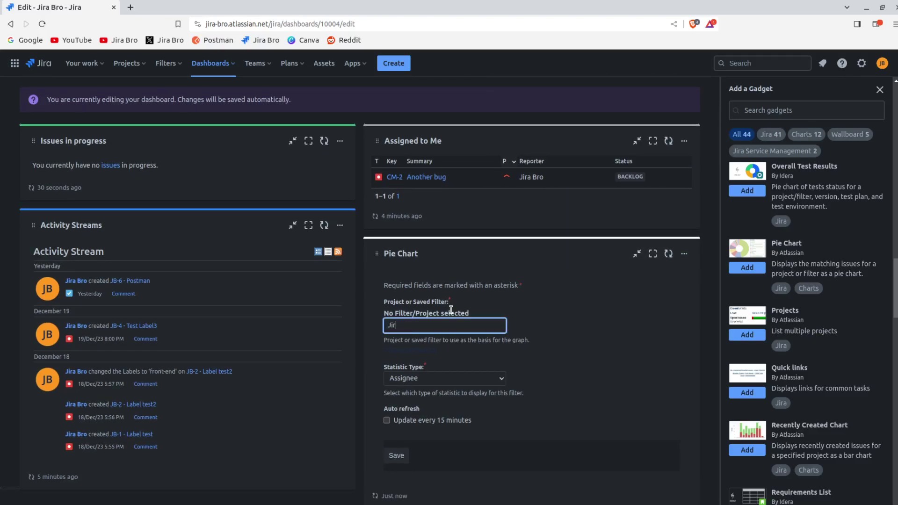
{"action": "type", "text": "a Bro"}
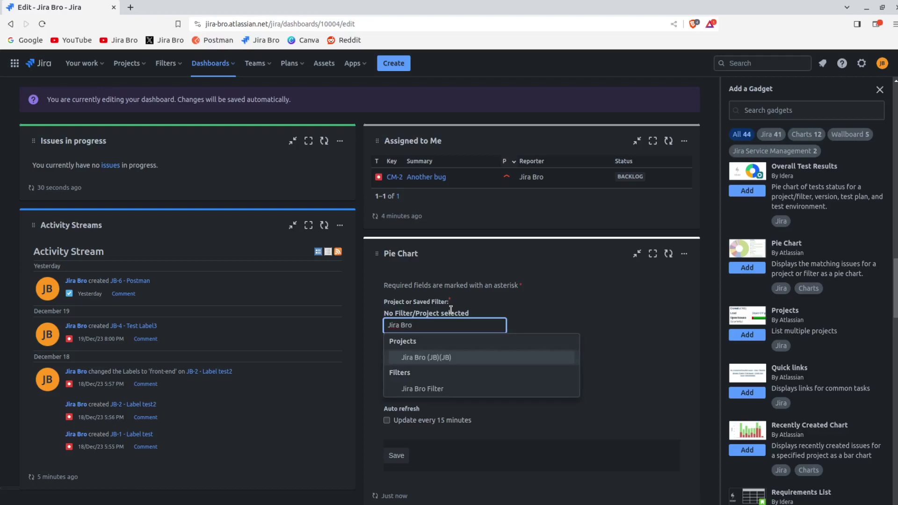
{"action": "left_click", "coordinate": [442, 358]}
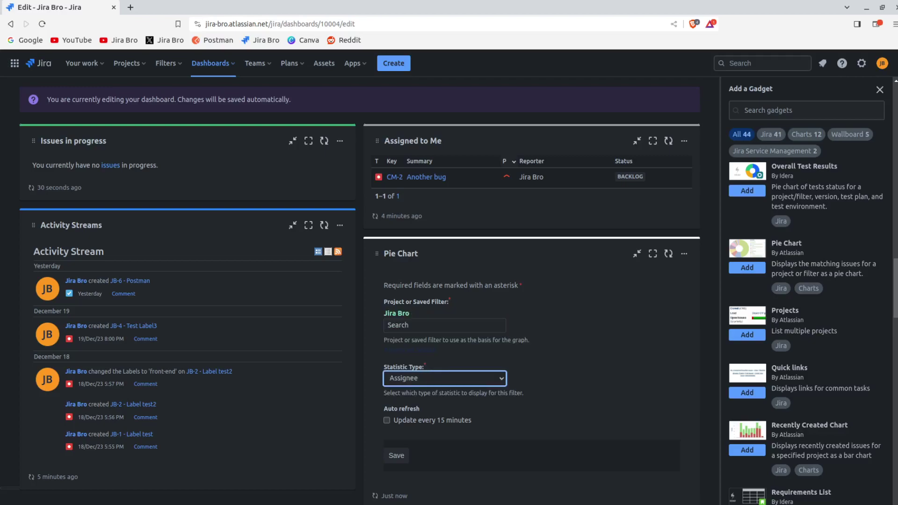
- Set the pie chart's statistic type to Issue Type, enable automatic updates every 15 minutes and save the gadget
{"action": "key", "text": "i"}
{"action": "left_click", "coordinate": [443, 421]}
{"action": "left_click", "coordinate": [403, 457]}
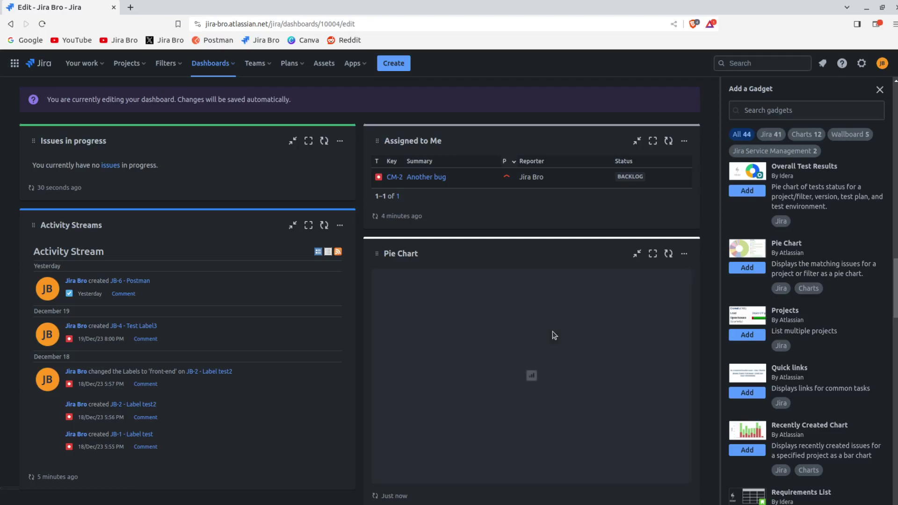
{"action": "scroll", "coordinate": [554, 334], "scroll_direction": "down", "scroll_amount": 1}
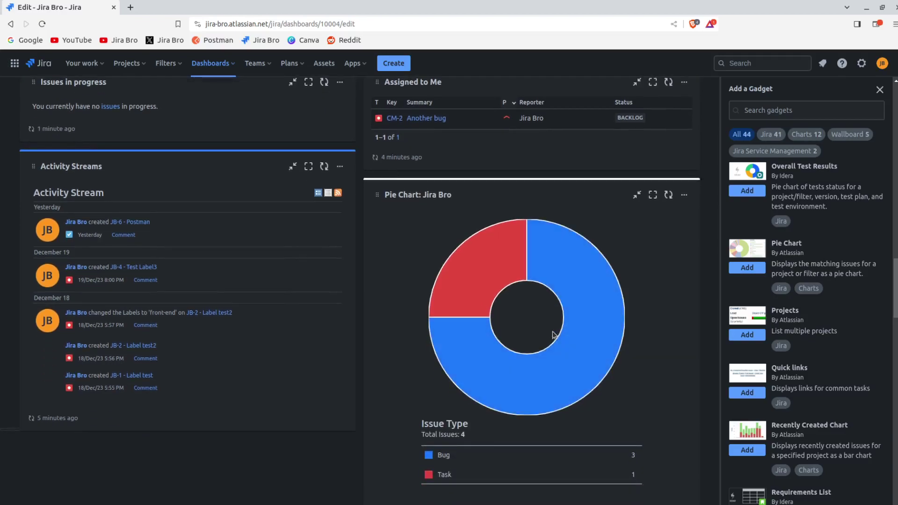
{"action": "mouse_move", "coordinate": [570, 308]}
- Reconfigure the Pie Chart gadget to use Status as its statistic type and save it
{"action": "left_click", "coordinate": [685, 195]}
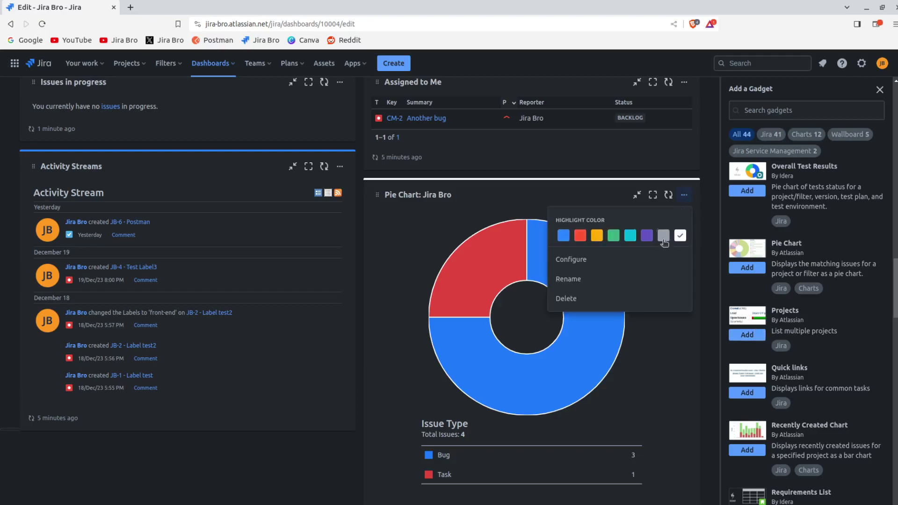
{"action": "left_click", "coordinate": [565, 265]}
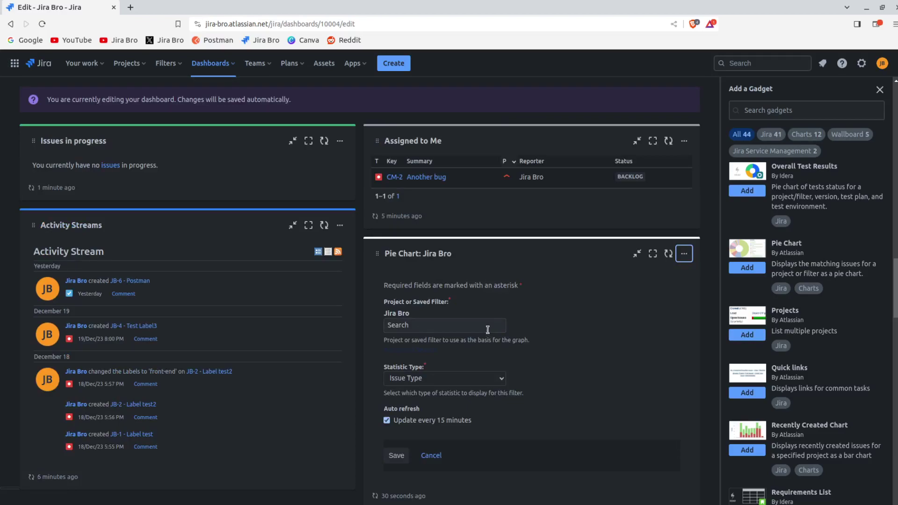
{"action": "left_click_drag", "start_coordinate": [414, 302], "coordinate": [449, 304]}
{"action": "left_click", "coordinate": [462, 377]}
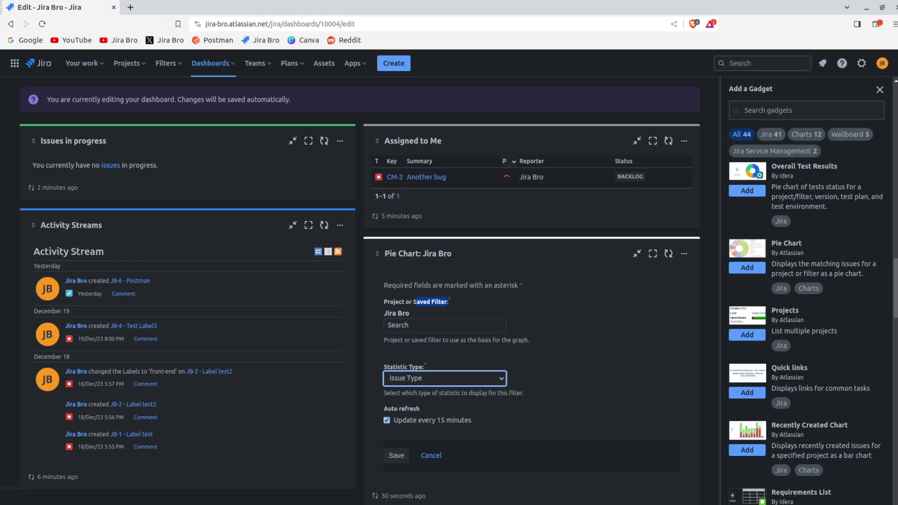
{"action": "left_click", "coordinate": [447, 373]}
{"action": "left_click", "coordinate": [396, 455]}
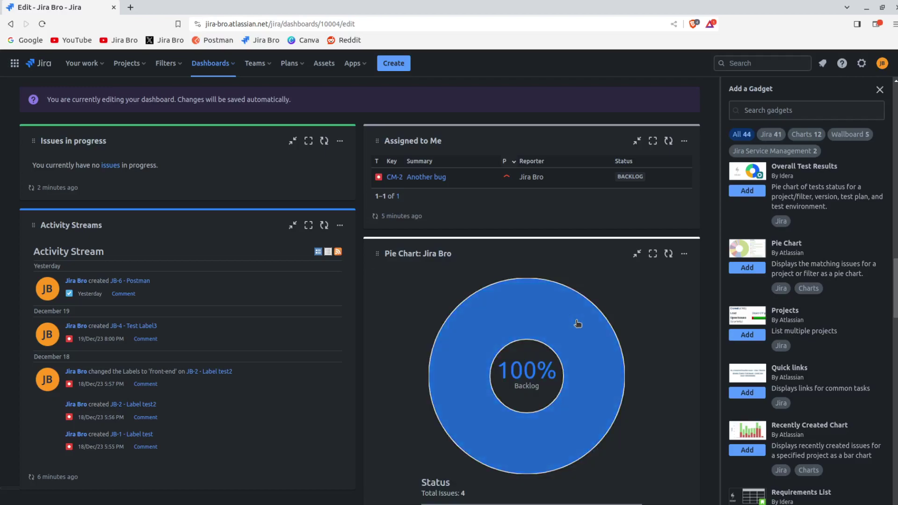
{"action": "scroll", "coordinate": [580, 326], "scroll_direction": "down", "scroll_amount": 1}
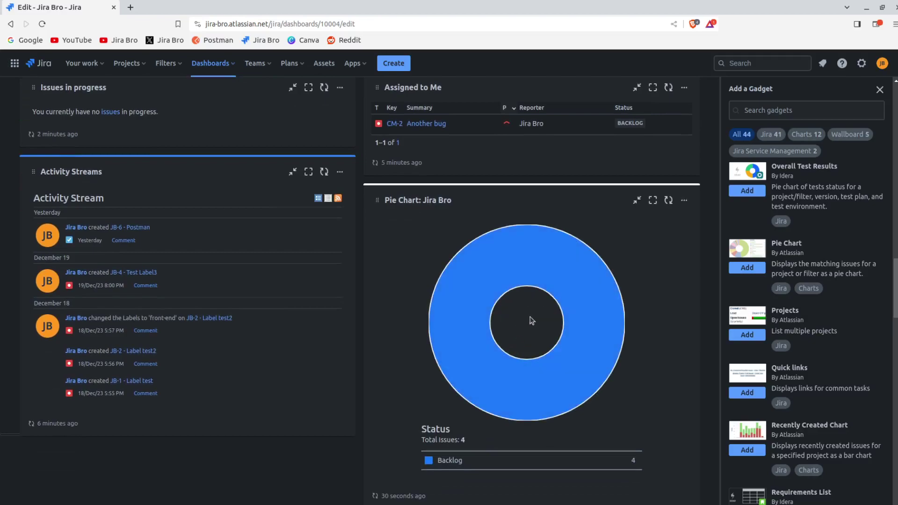
- Find the Starred filters gadget in the gadget list and add it to the dashboard
{"action": "scroll", "coordinate": [791, 371], "scroll_direction": "down", "scroll_amount": 3}
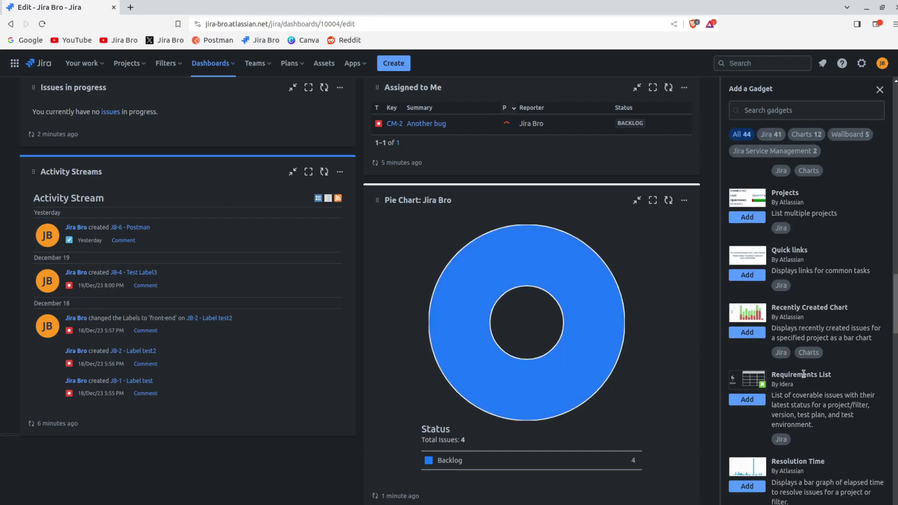
{"action": "scroll", "coordinate": [804, 374], "scroll_direction": "down", "scroll_amount": 3}
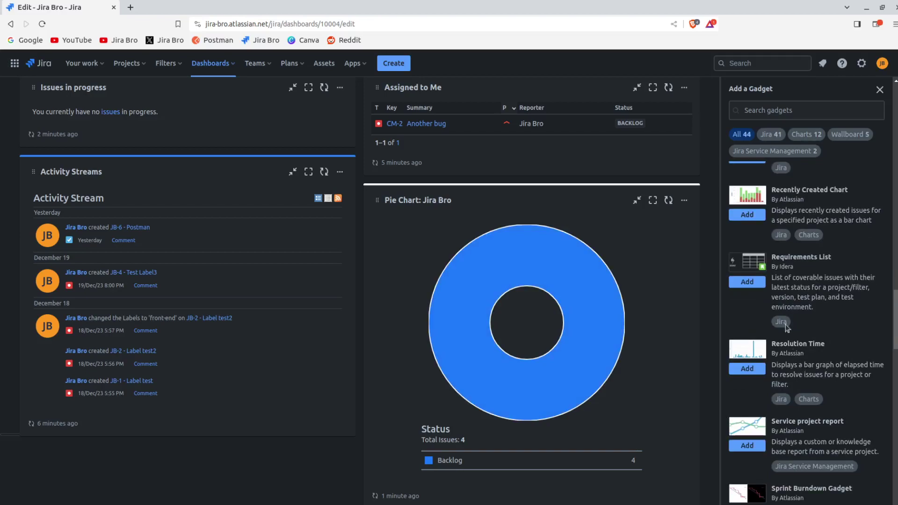
{"action": "scroll", "coordinate": [806, 375], "scroll_direction": "down", "scroll_amount": 3}
{"action": "scroll", "coordinate": [806, 375], "scroll_direction": "up", "scroll_amount": 3}
{"action": "scroll", "coordinate": [851, 397], "scroll_direction": "down", "scroll_amount": 1}
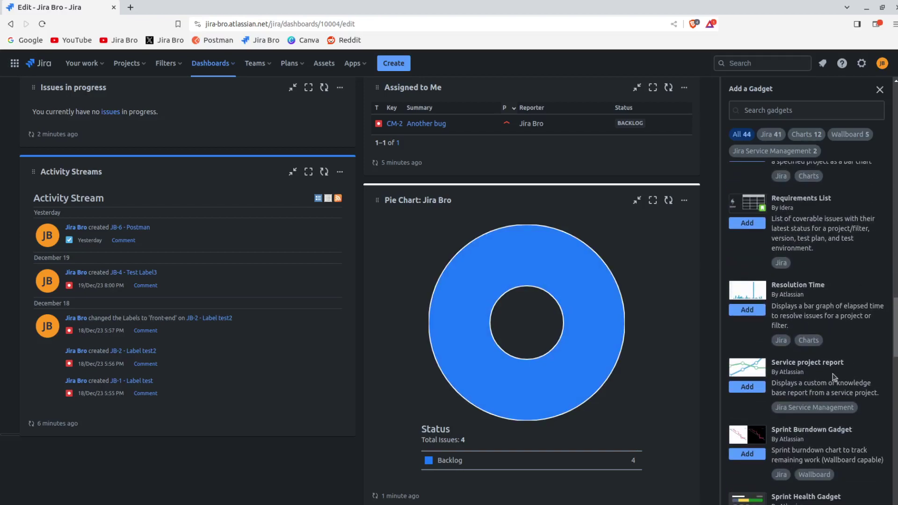
{"action": "scroll", "coordinate": [832, 376], "scroll_direction": "down", "scroll_amount": 5}
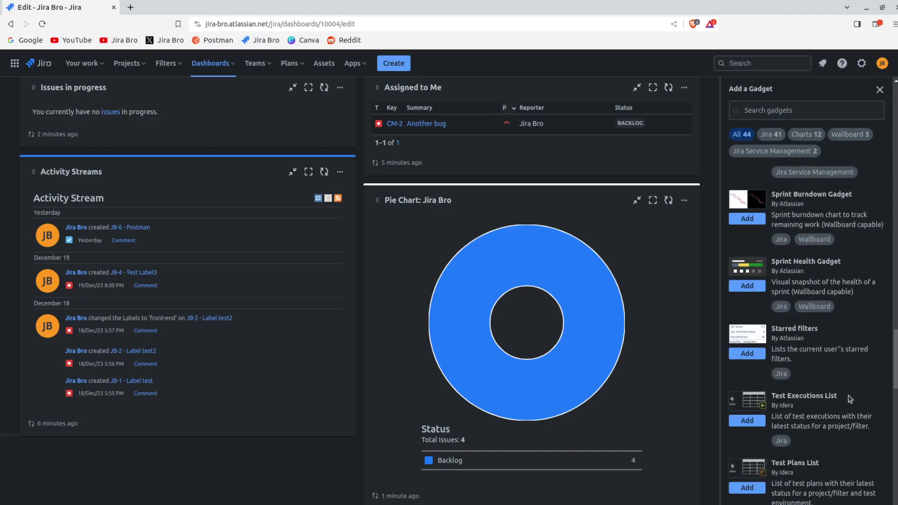
{"action": "left_click_drag", "start_coordinate": [773, 349], "coordinate": [881, 357]}
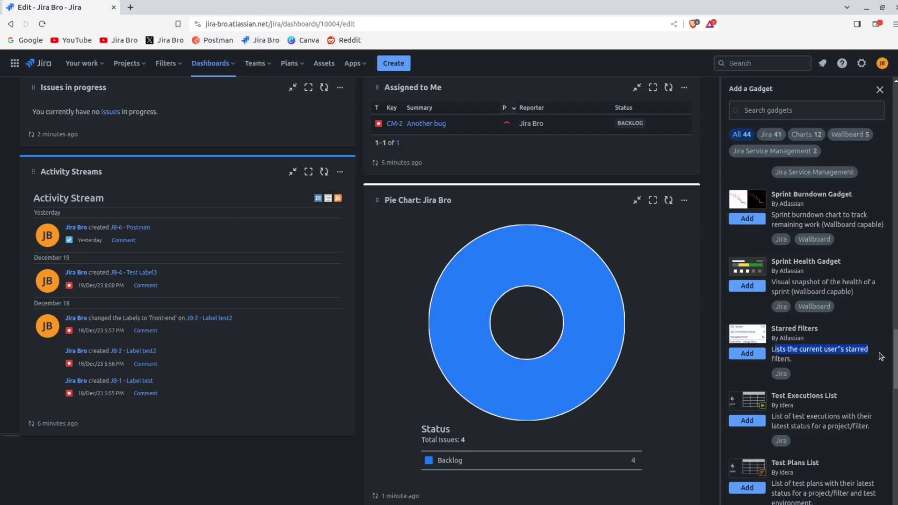
{"action": "left_click", "coordinate": [747, 353]}
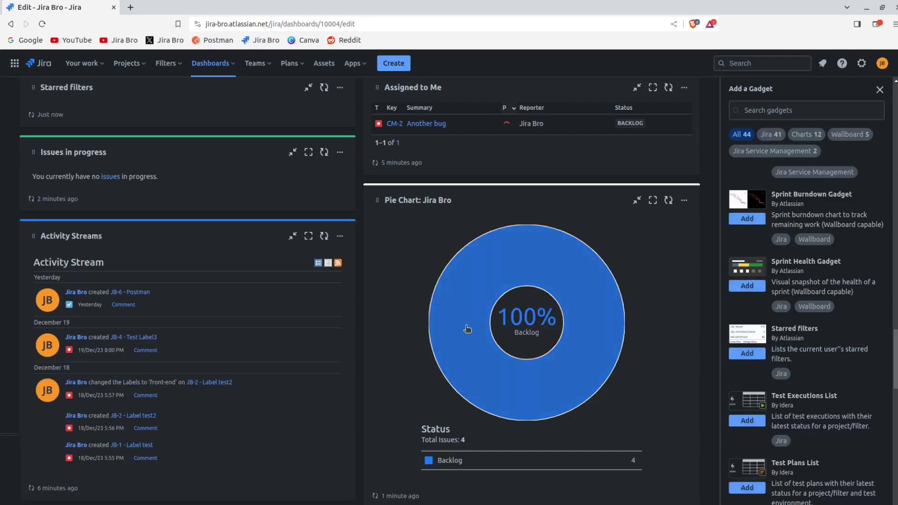
- Save the Starred filters gadget with issue counts and 15-minute automatic updates, and check it against the site's starred filters
{"action": "scroll", "coordinate": [180, 265], "scroll_direction": "up", "scroll_amount": 3}
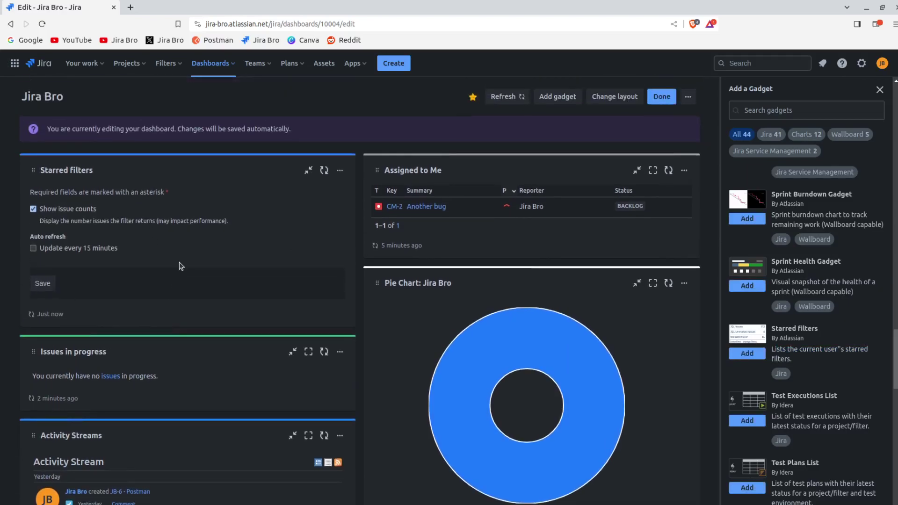
{"action": "left_click", "coordinate": [81, 249]}
{"action": "left_click", "coordinate": [54, 281]}
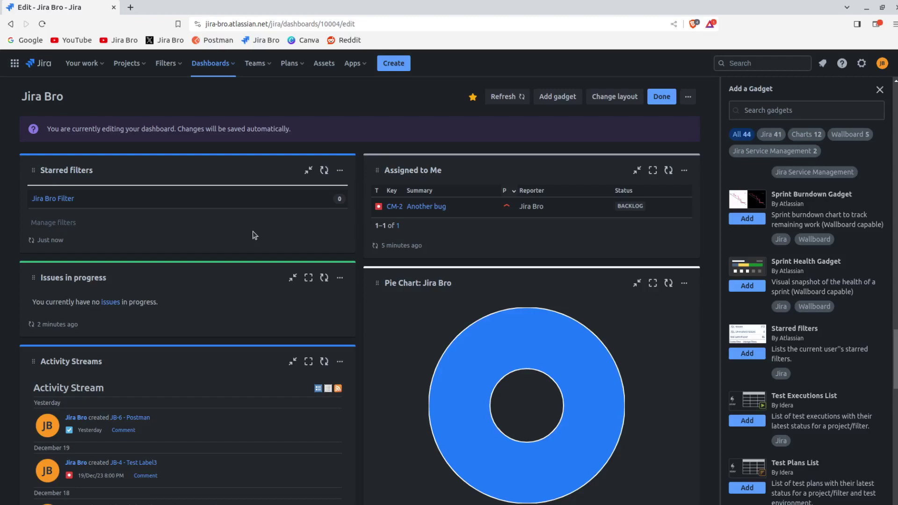
{"action": "left_click", "coordinate": [178, 65]}
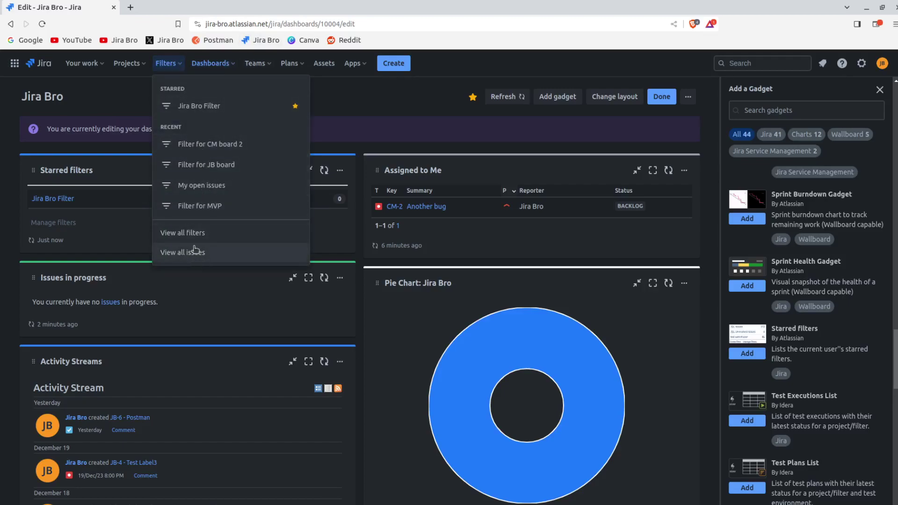
{"action": "left_click", "coordinate": [111, 87]}
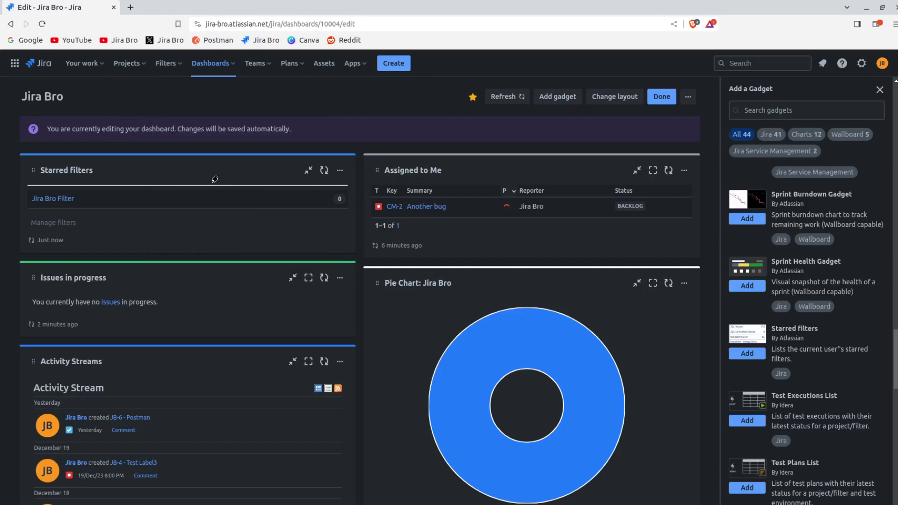
- Find the Two Dimensional Filter Statistics gadget among the remaining gadgets and add it to the dashboard
{"action": "scroll", "coordinate": [812, 346], "scroll_direction": "down", "scroll_amount": 3}
{"action": "scroll", "coordinate": [811, 346], "scroll_direction": "down", "scroll_amount": 3}
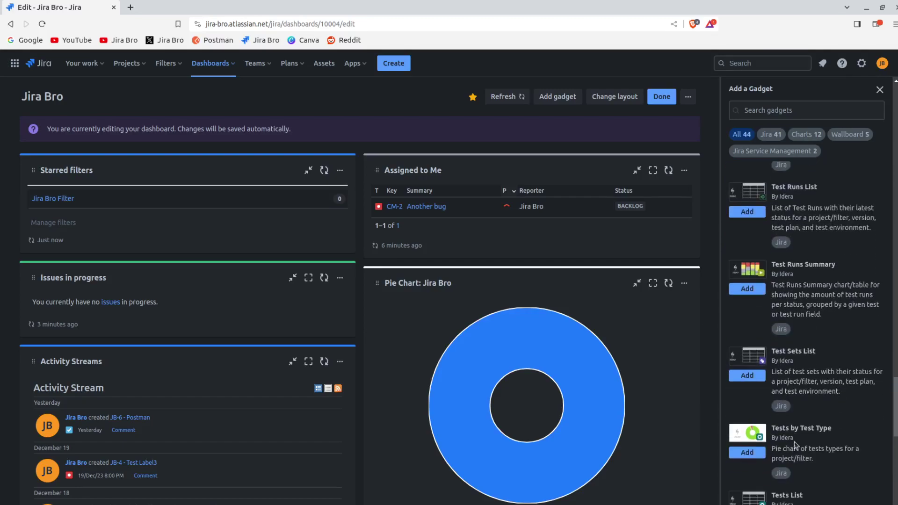
{"action": "scroll", "coordinate": [793, 442], "scroll_direction": "down", "scroll_amount": 4}
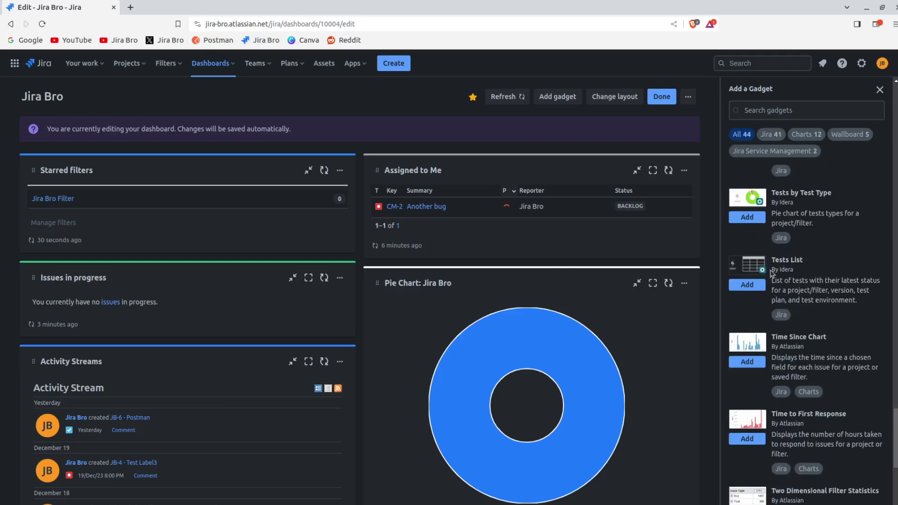
{"action": "scroll", "coordinate": [849, 385], "scroll_direction": "down", "scroll_amount": 1}
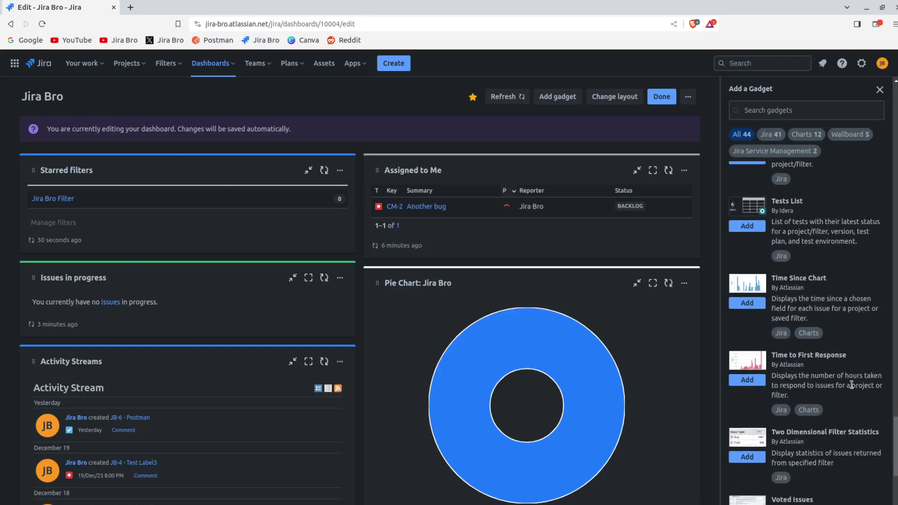
{"action": "scroll", "coordinate": [850, 385], "scroll_direction": "down", "scroll_amount": 1}
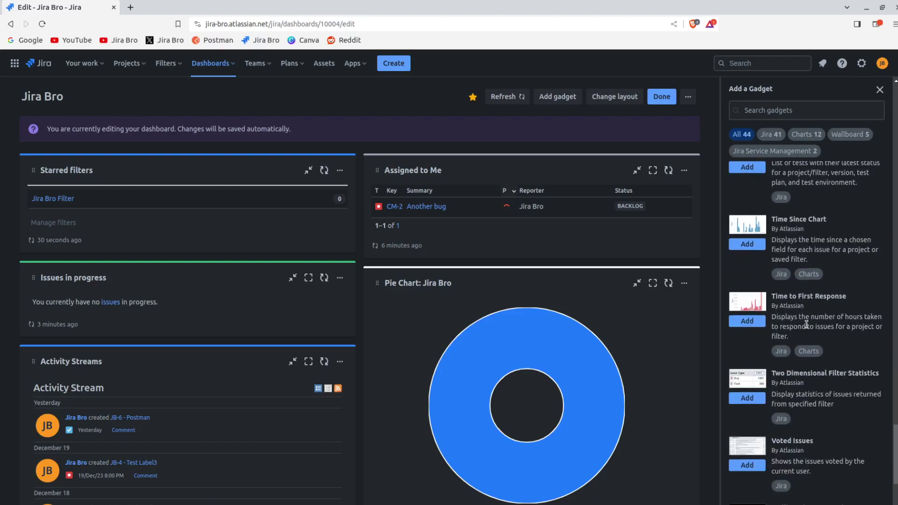
{"action": "left_click_drag", "start_coordinate": [799, 297], "coordinate": [853, 298]}
{"action": "left_click", "coordinate": [853, 325]}
{"action": "scroll", "coordinate": [850, 346], "scroll_direction": "down", "scroll_amount": 2}
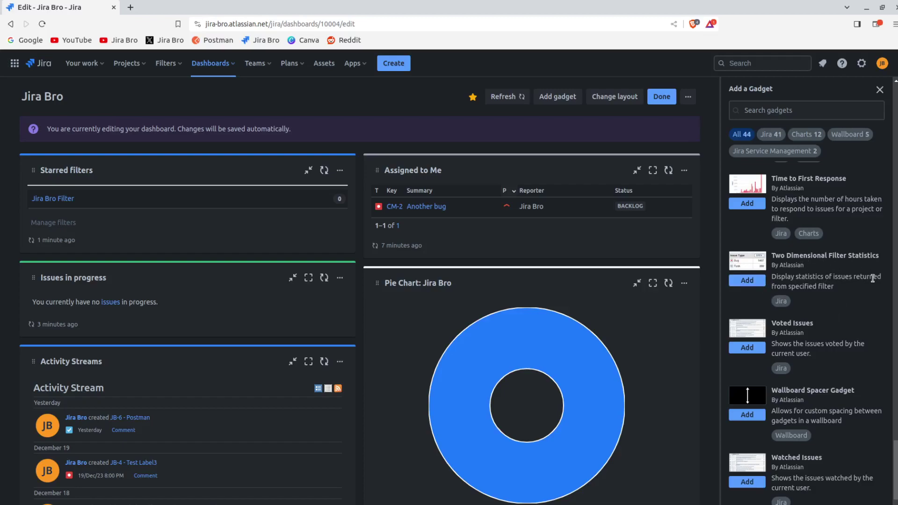
{"action": "left_click_drag", "start_coordinate": [801, 277], "coordinate": [866, 276]}
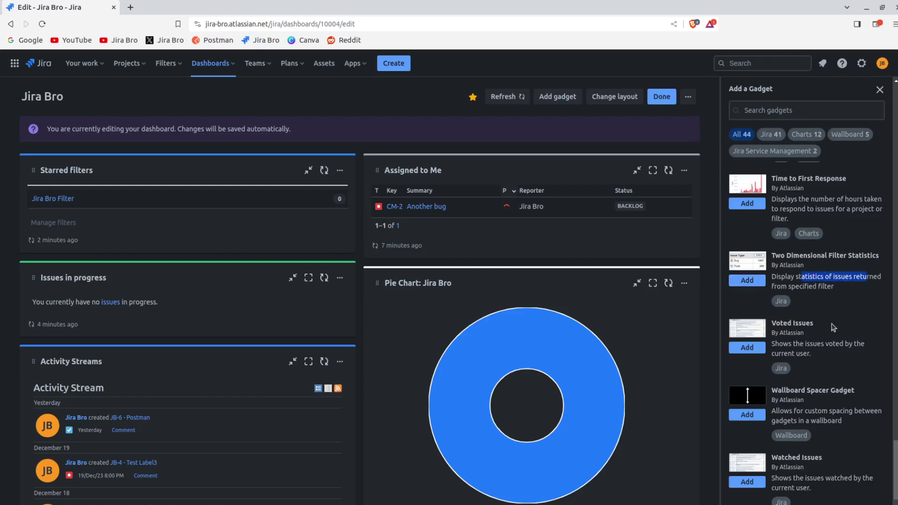
{"action": "left_click", "coordinate": [751, 285]}
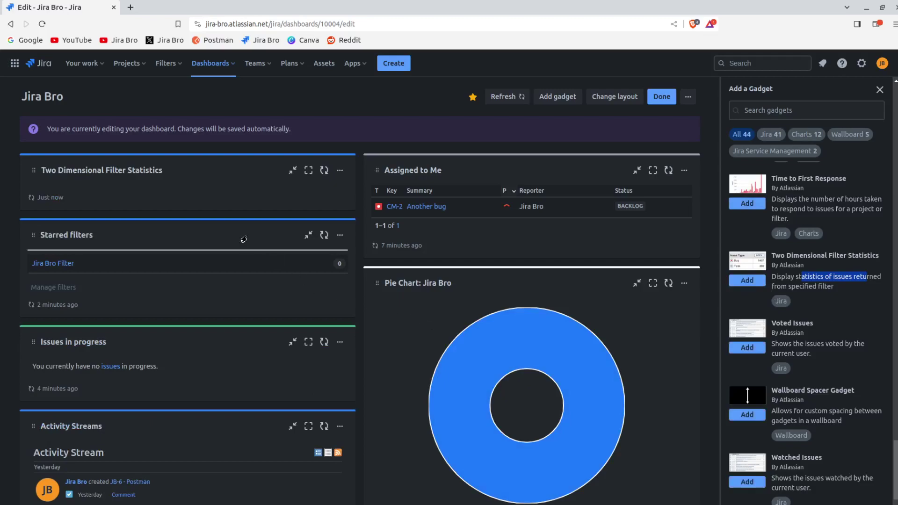
- Configure the Two Dimensional Filter Statistics gadget with Jira Bro Filter, a different Y-axis field and 15-minute automatic updates, and save it
{"action": "left_click", "coordinate": [142, 222]}
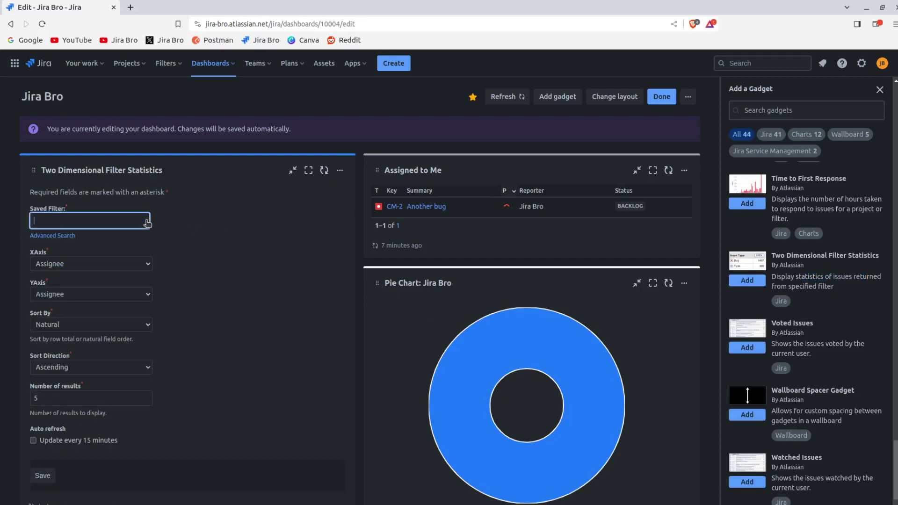
{"action": "scroll", "coordinate": [131, 345], "scroll_direction": "down", "scroll_amount": 3}
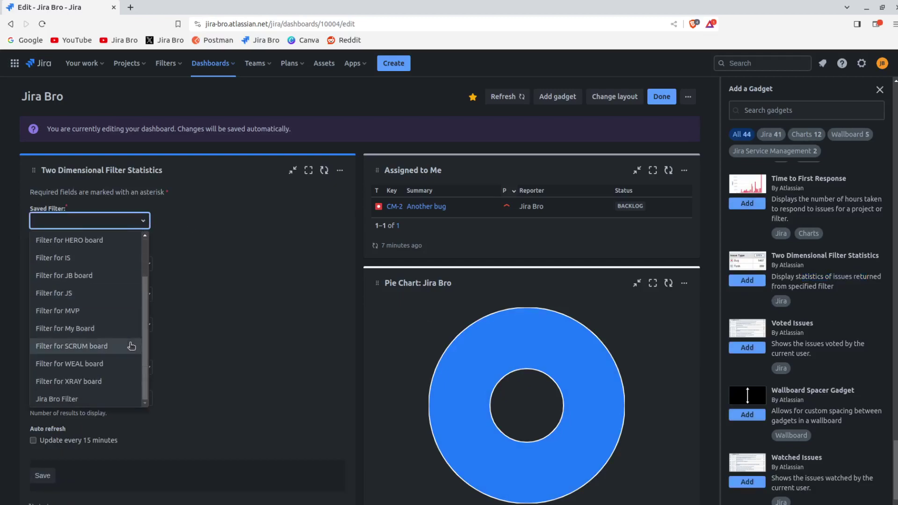
{"action": "left_click", "coordinate": [130, 398]}
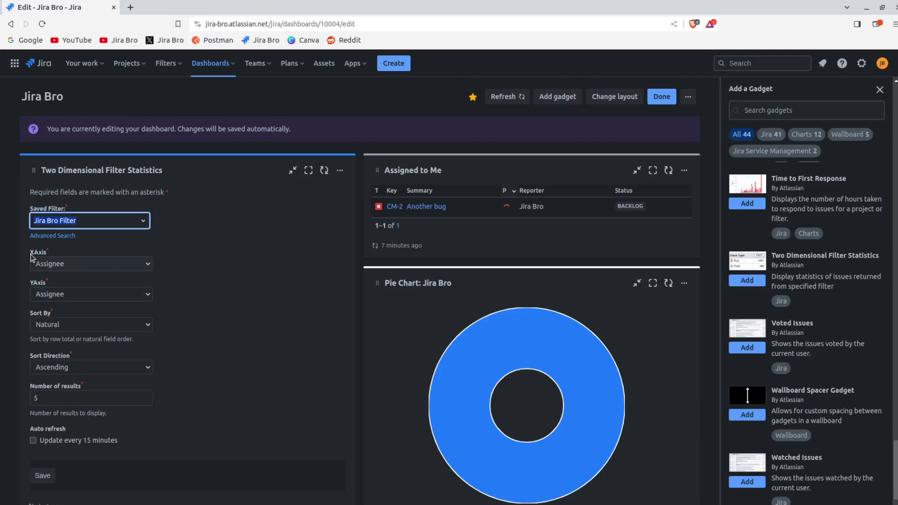
{"action": "left_click", "coordinate": [57, 297]}
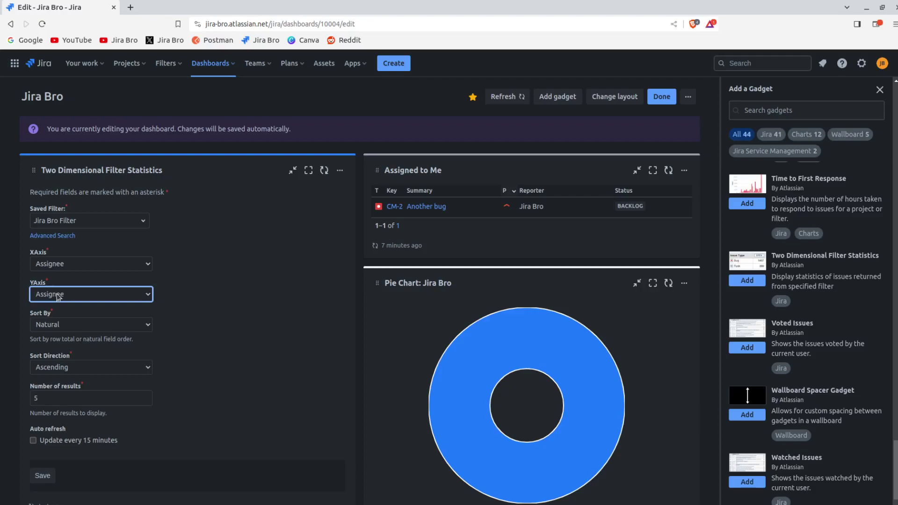
{"action": "left_click", "coordinate": [82, 470]}
{"action": "left_click", "coordinate": [89, 442]}
{"action": "left_click", "coordinate": [50, 482]}
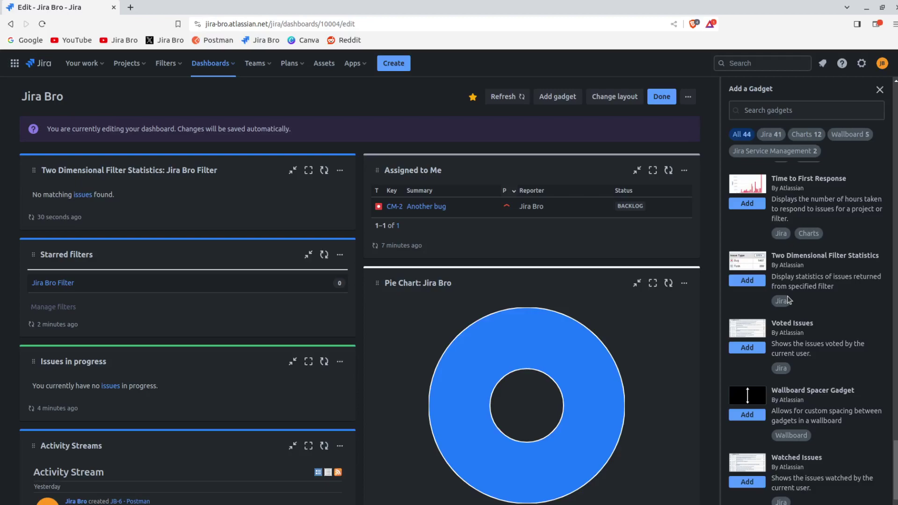
- Find the Workload Pie Chart gadget in the gadget list and add it to the dashboard
{"action": "scroll", "coordinate": [838, 305], "scroll_direction": "down", "scroll_amount": 3}
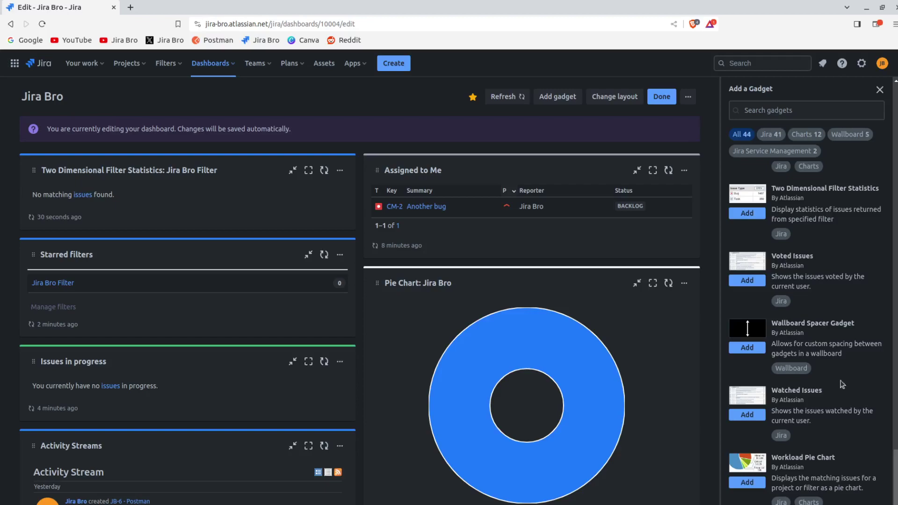
{"action": "left_click_drag", "start_coordinate": [774, 458], "coordinate": [847, 462]}
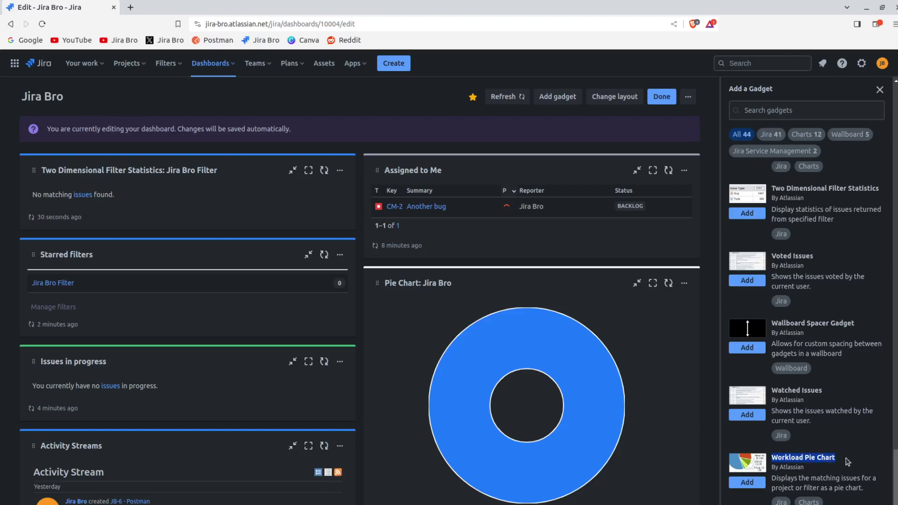
{"action": "left_click_drag", "start_coordinate": [800, 478], "coordinate": [883, 482]}
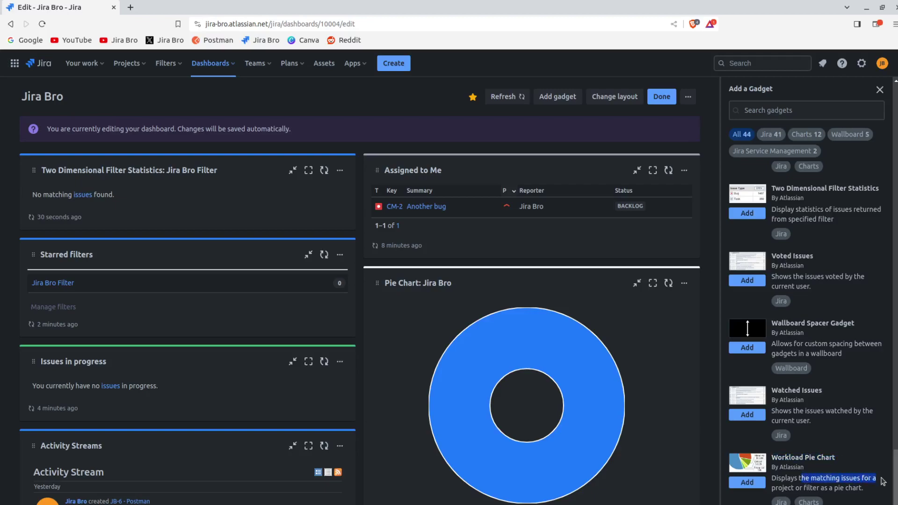
{"action": "left_click", "coordinate": [747, 482]}
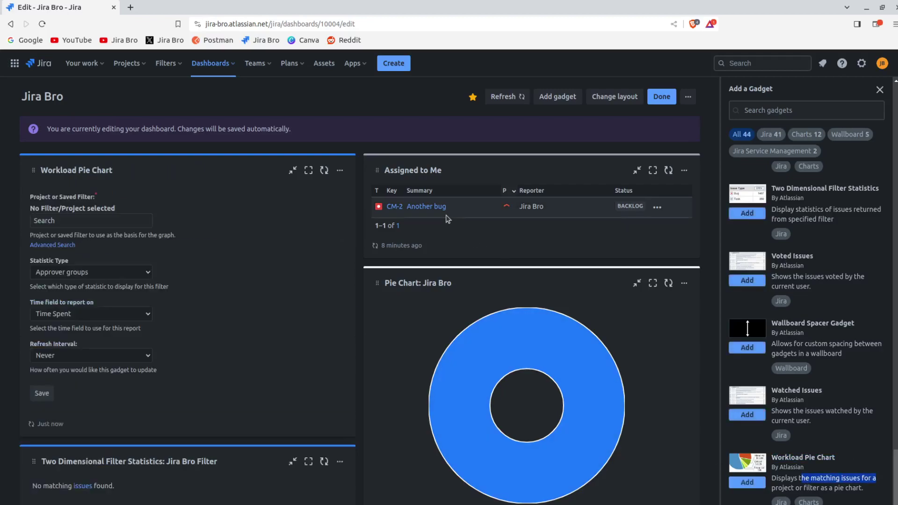
- Base the Workload Pie Chart gadget on the Jira Bro project, with Issue Type as statistic type and Time Spent as time field
{"action": "left_click", "coordinate": [87, 224]}
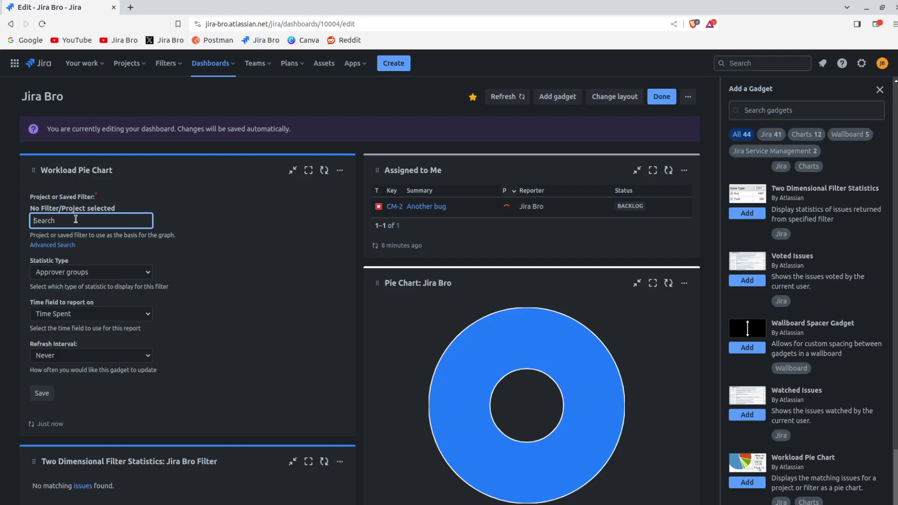
{"action": "type", "text": "JI"}
{"action": "left_click", "coordinate": [87, 252]}
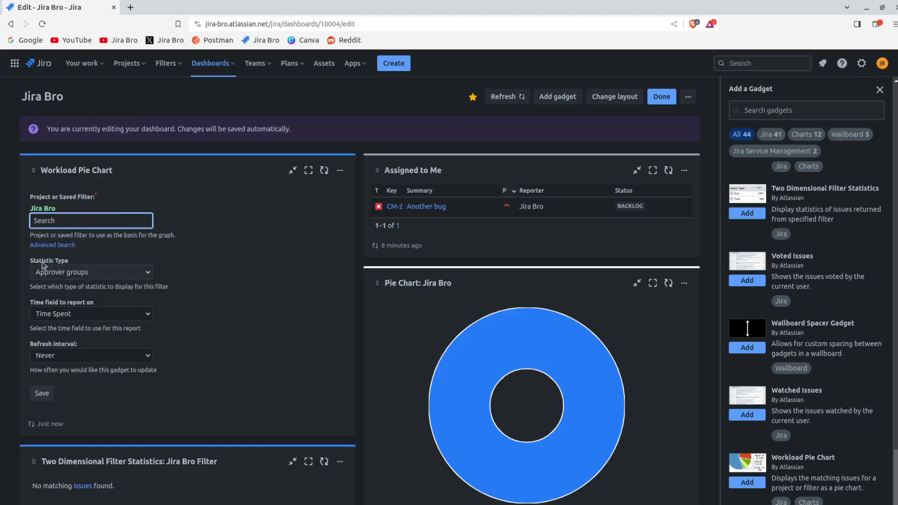
{"action": "left_click", "coordinate": [64, 276]}
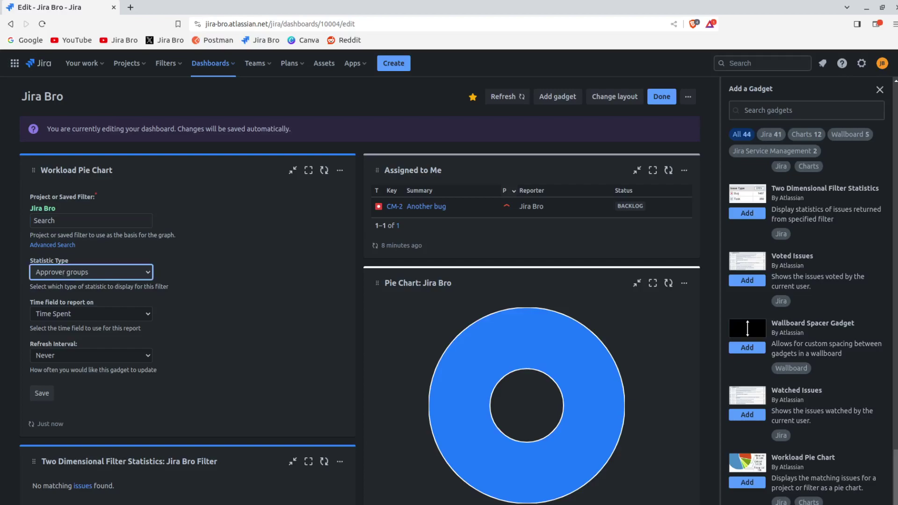
{"action": "left_click", "coordinate": [65, 415]}
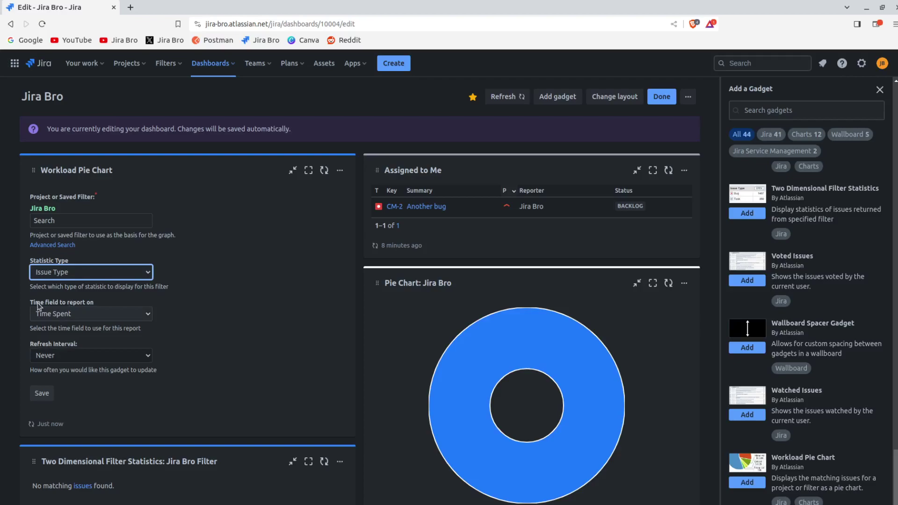
{"action": "left_click", "coordinate": [114, 317]}
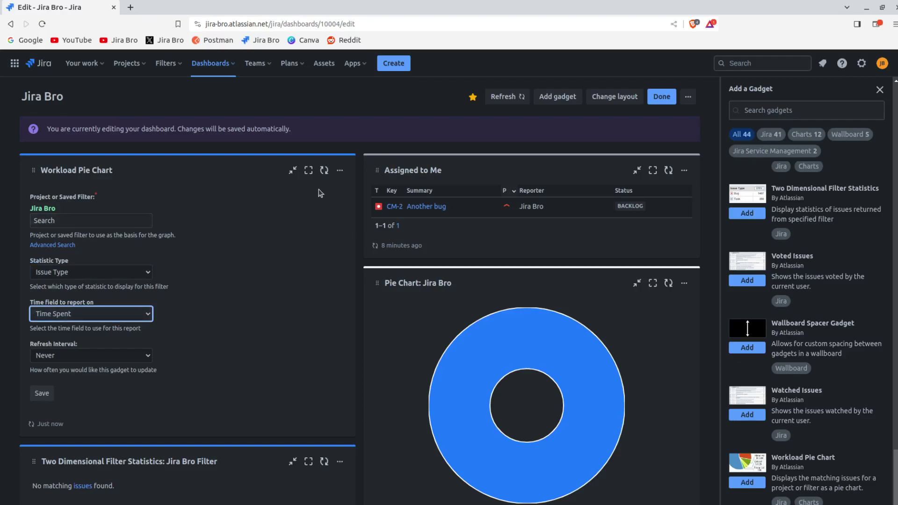
- Delete the unsaved Workload Pie Chart gadget from the dashboard
{"action": "left_click", "coordinate": [340, 170]}
{"action": "left_click", "coordinate": [222, 273]}
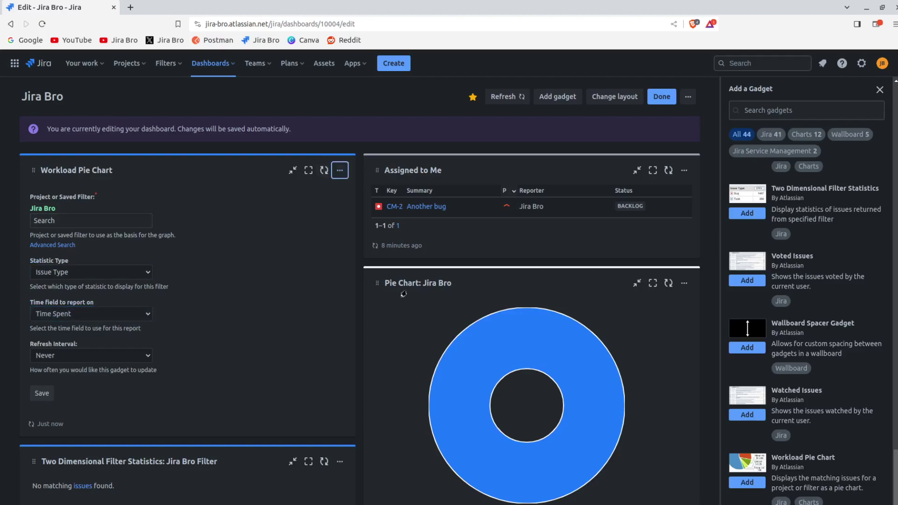
{"action": "key", "text": "Return"}
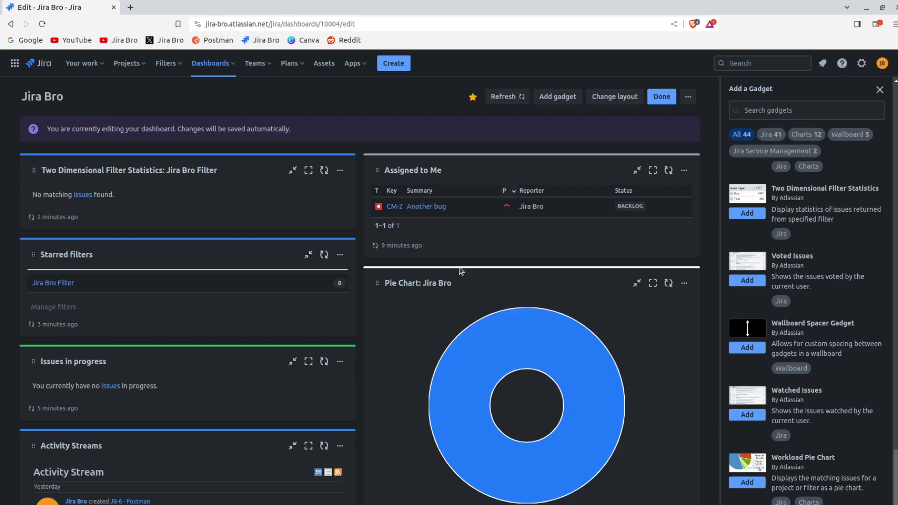
- Finish editing the dashboard and look over its gadgets in the normal view
{"action": "left_click", "coordinate": [661, 96]}
{"action": "scroll", "coordinate": [538, 290], "scroll_direction": "down", "scroll_amount": 3}
{"action": "scroll", "coordinate": [554, 290], "scroll_direction": "up", "scroll_amount": 3}
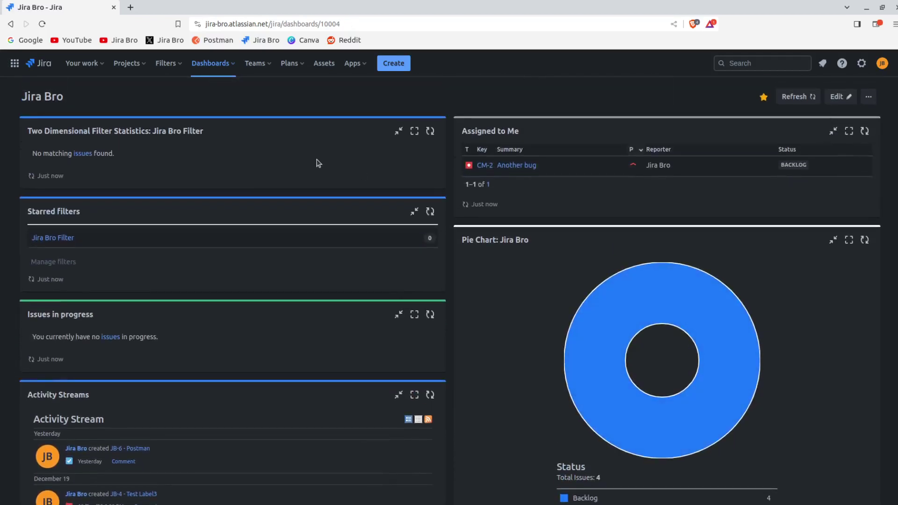